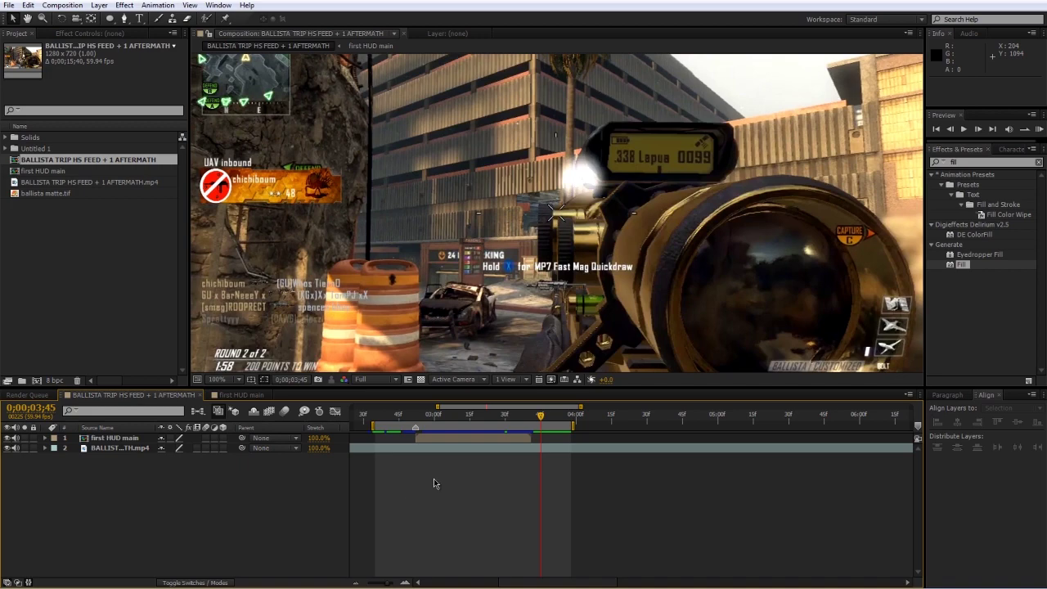
RAM-preview the HUD sniper clip, then bring up the Guardians VFX Breakdown video in Chrome.
key(KP_0)
key(alt+Tab)
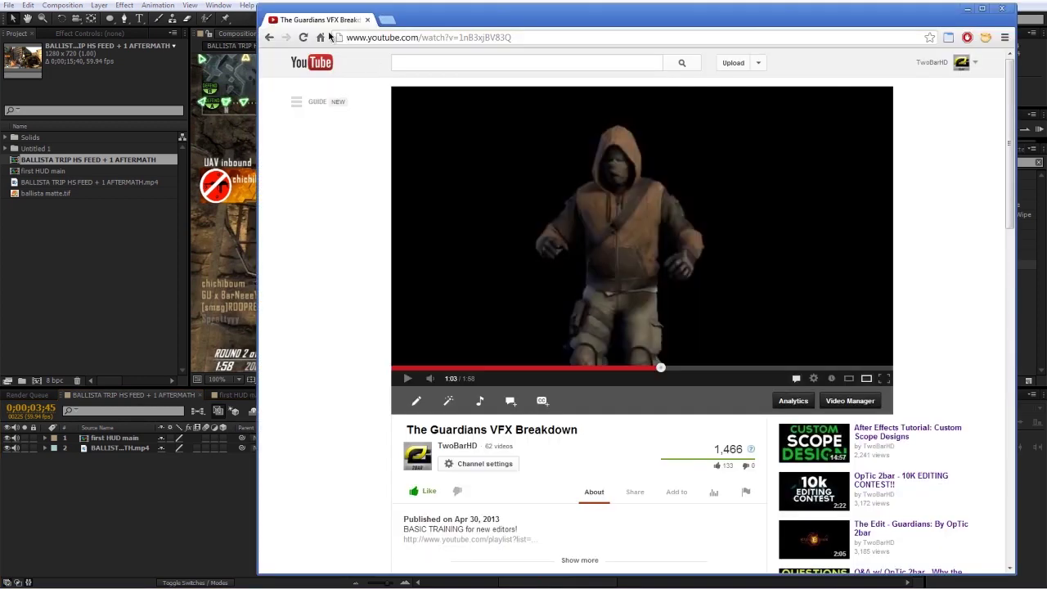
Replay the breakdown video's scoped shot from about 1:01, minimize Chrome, and close the project.
click(640, 367)
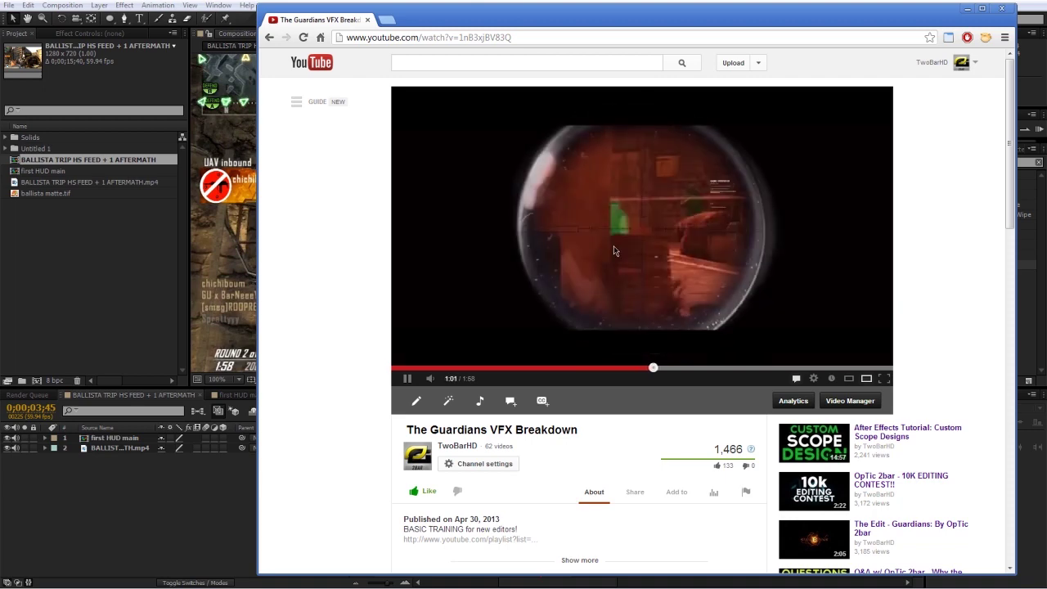
click(609, 311)
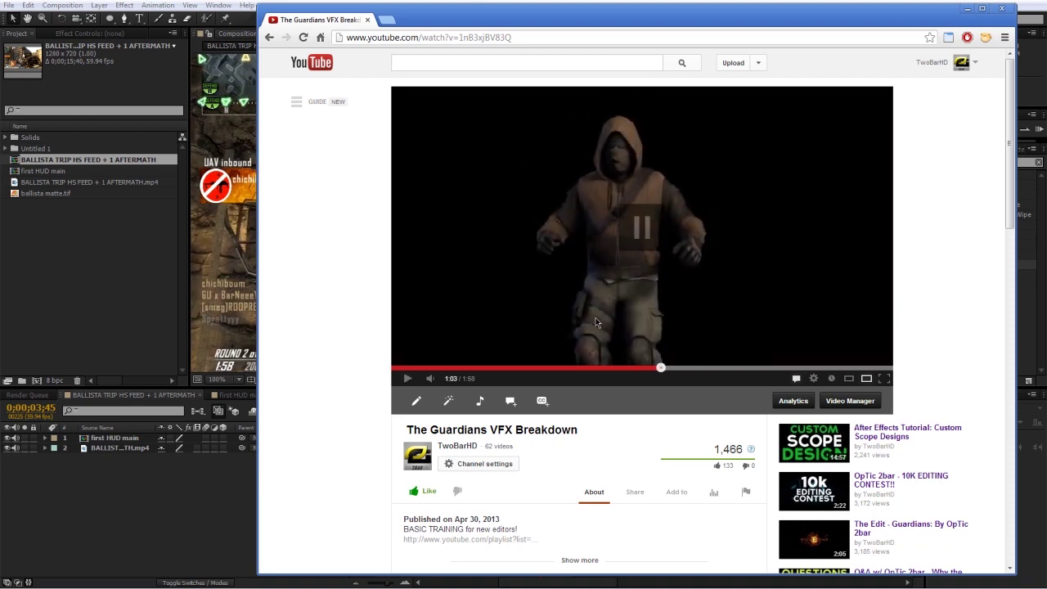
click(966, 10)
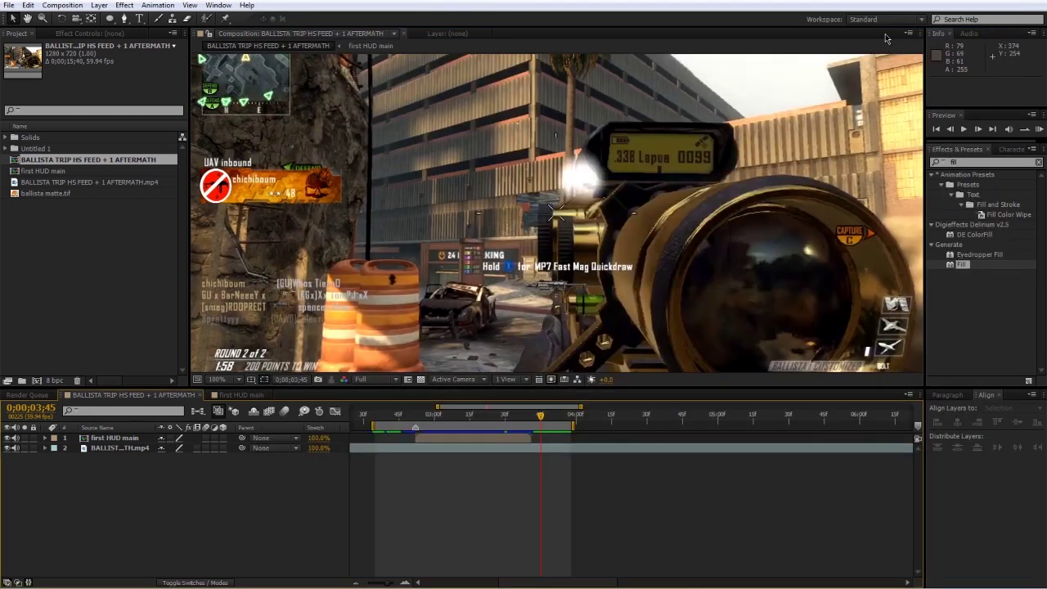
click(12, 5)
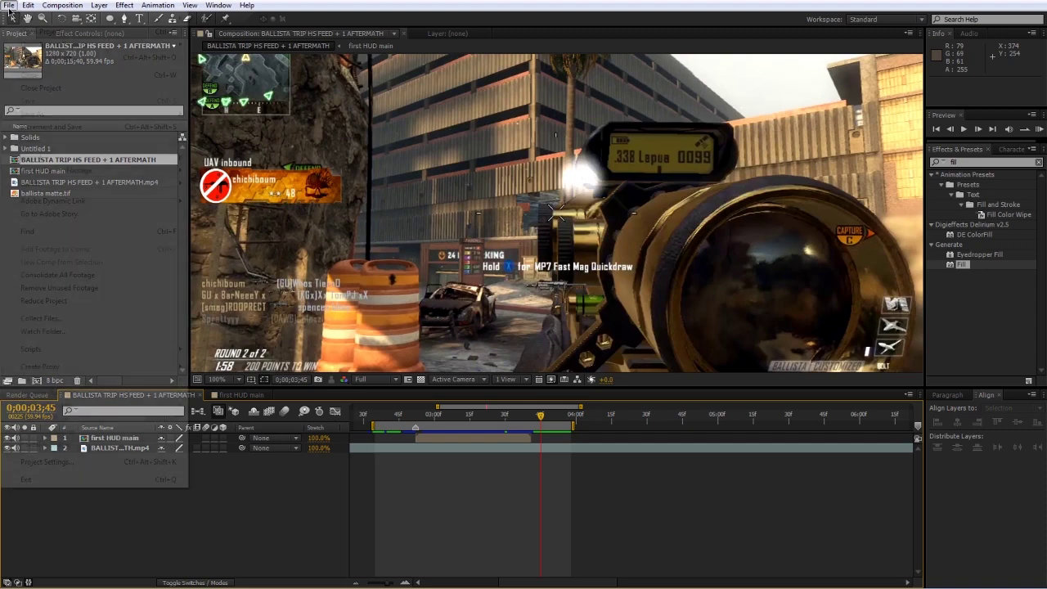
click(38, 33)
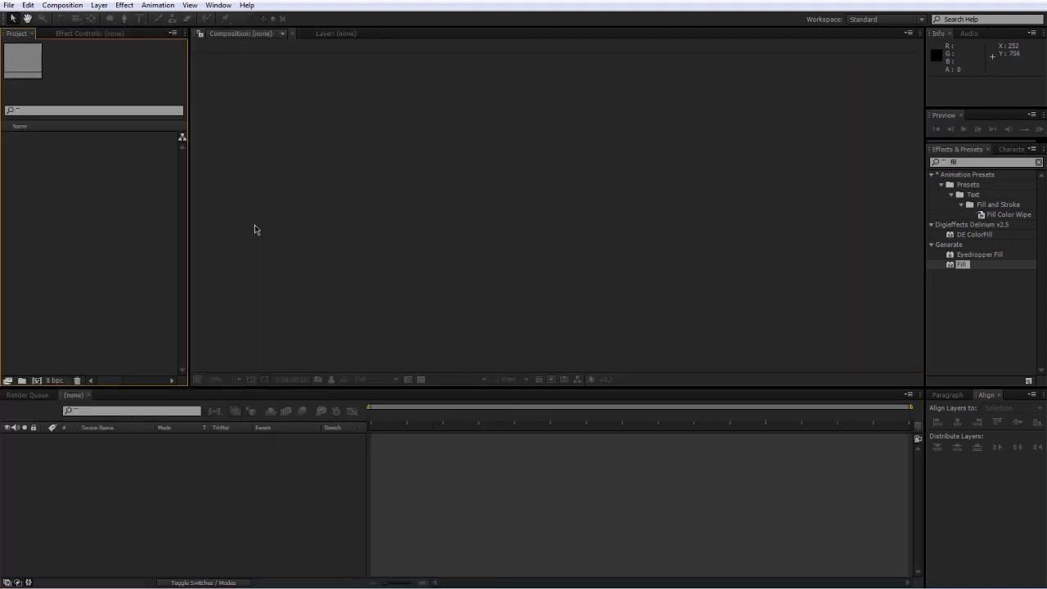
Import BALLISTA TRIP HS FEED + 1 AFTERMATH.mp4 and ballista matte.tif, keeping the matte's alpha interpretation.
double_click(100, 226)
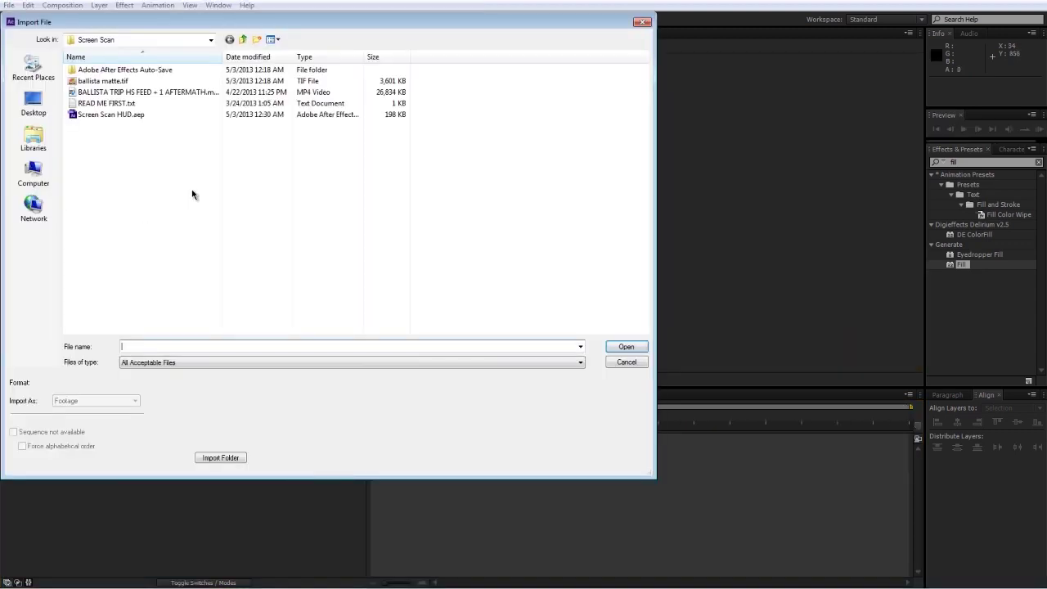
click(112, 92)
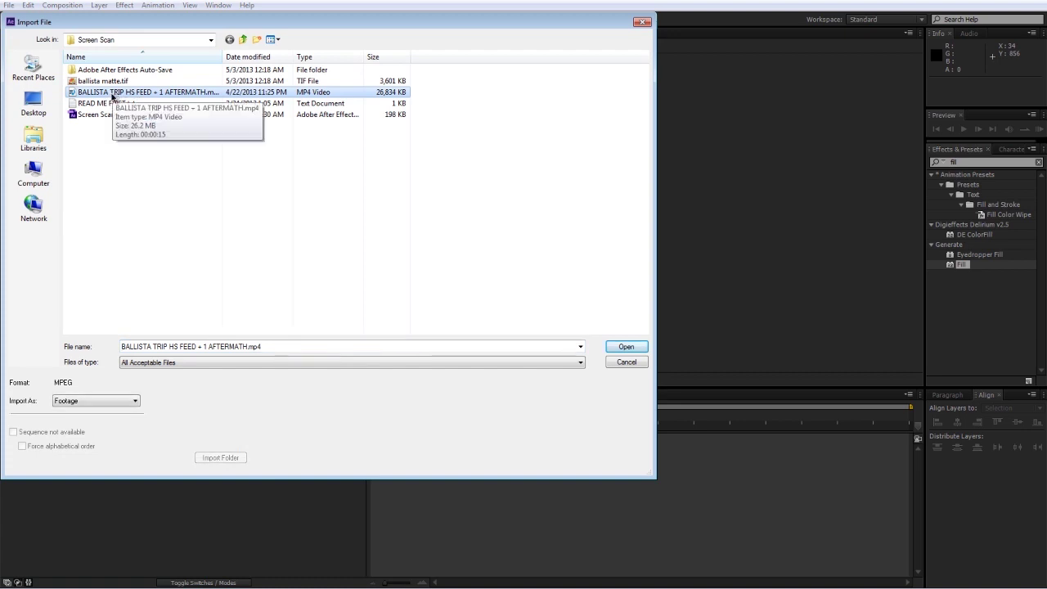
ctrl+click(109, 86)
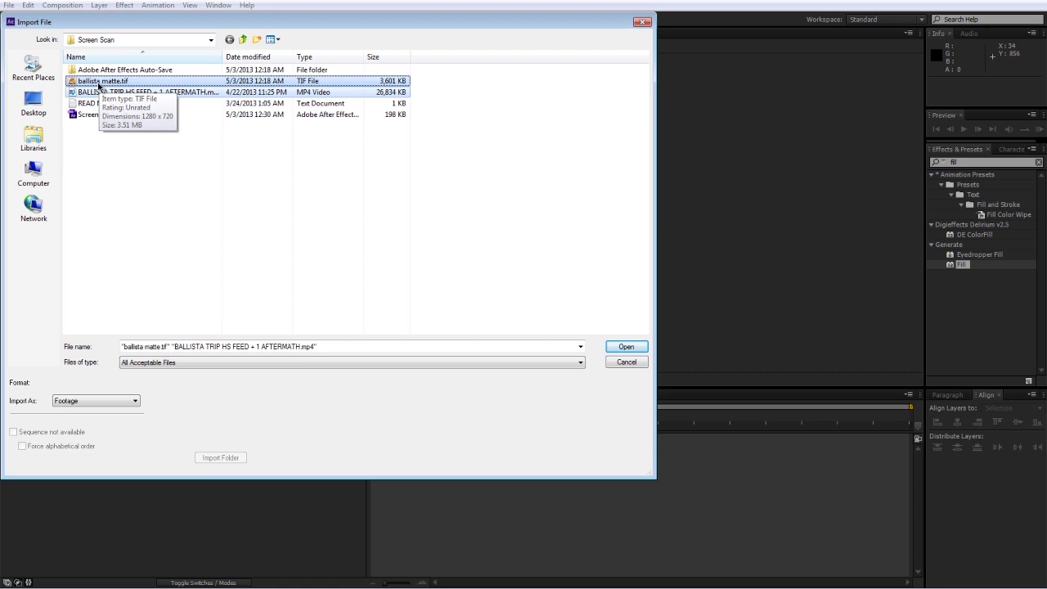
click(627, 347)
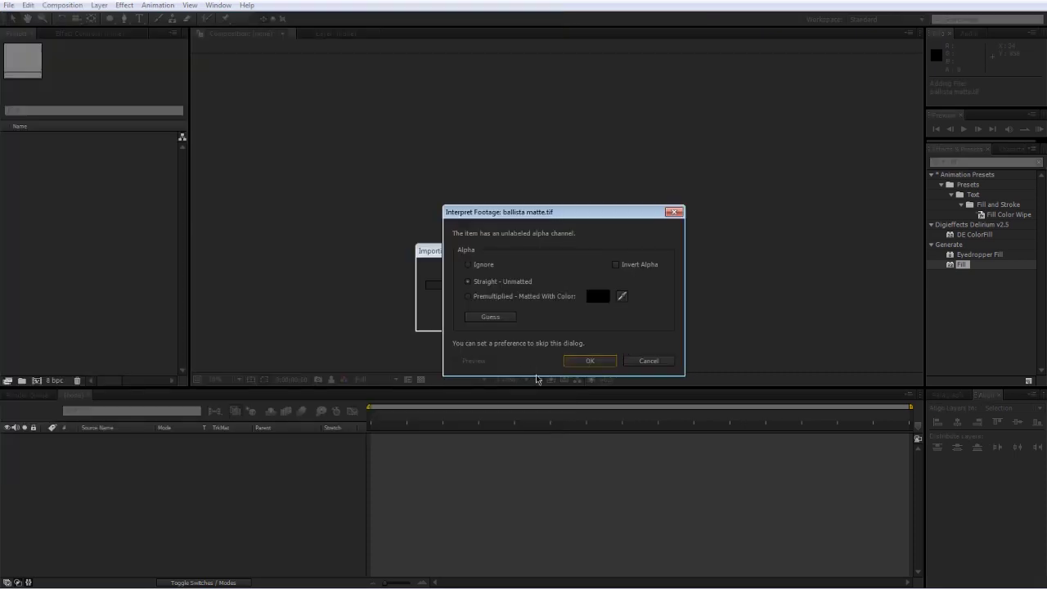
click(584, 361)
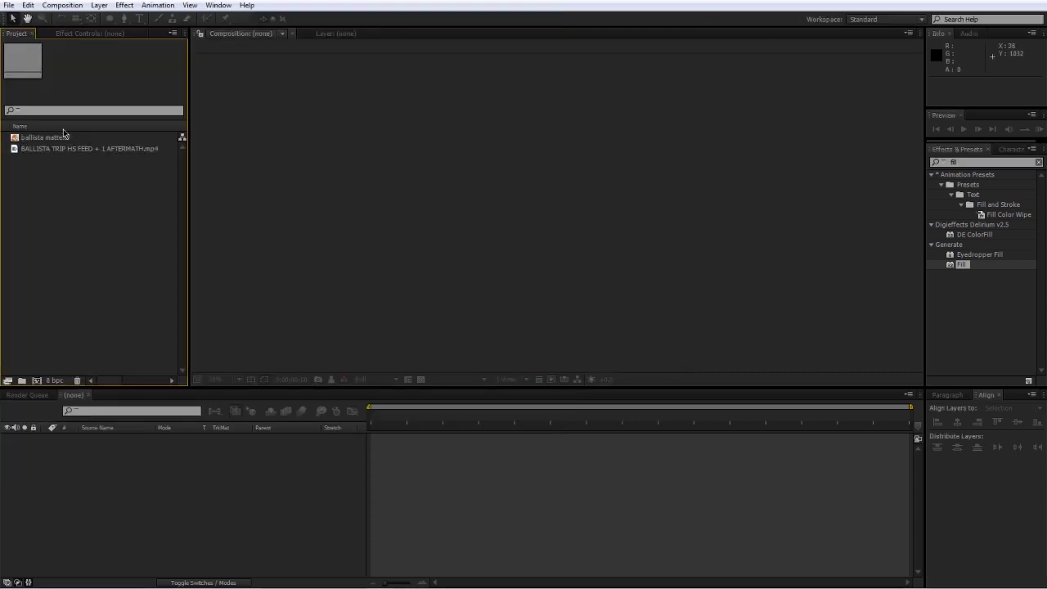
drag(66, 149, 37, 380)
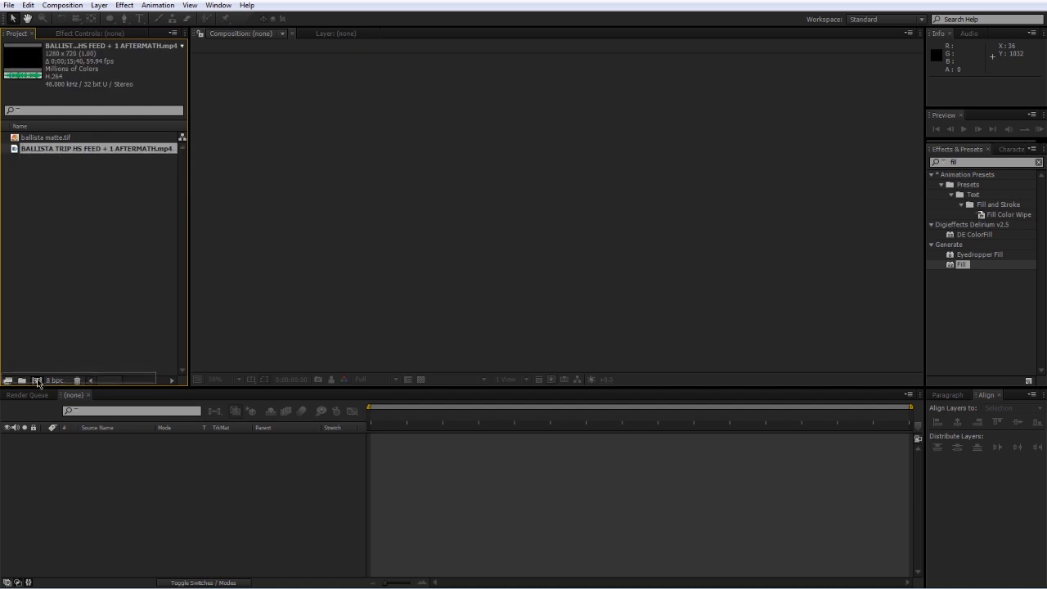
Deselect the gameplay layer and move the current time to the scope-up moment near two seconds.
click(288, 489)
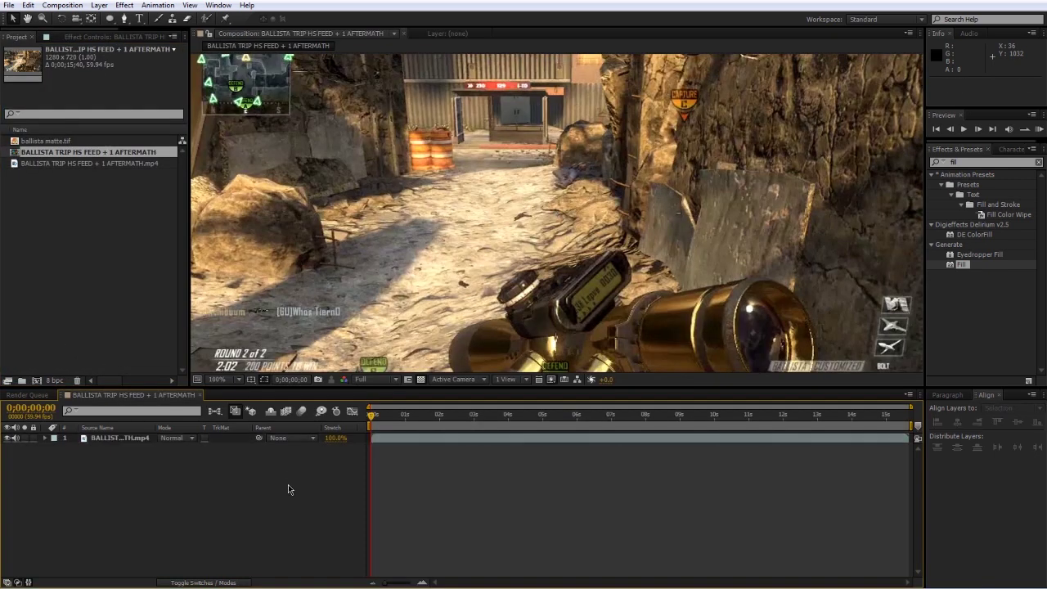
drag(378, 421, 464, 437)
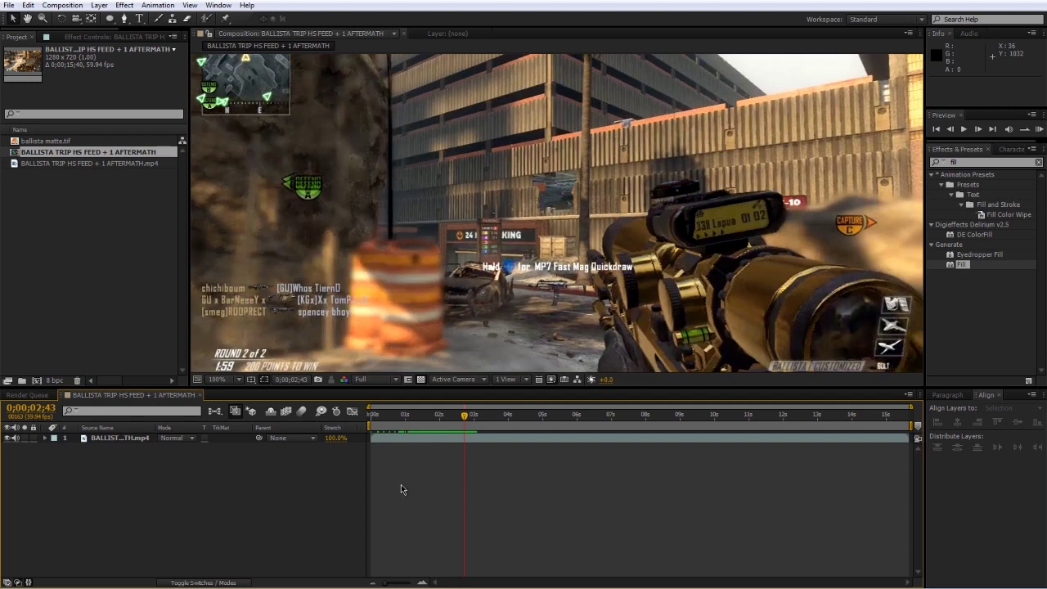
click(433, 420)
Duplicate the gameplay layer and set the top copy's in point at 0;00;02;52.
key(space)
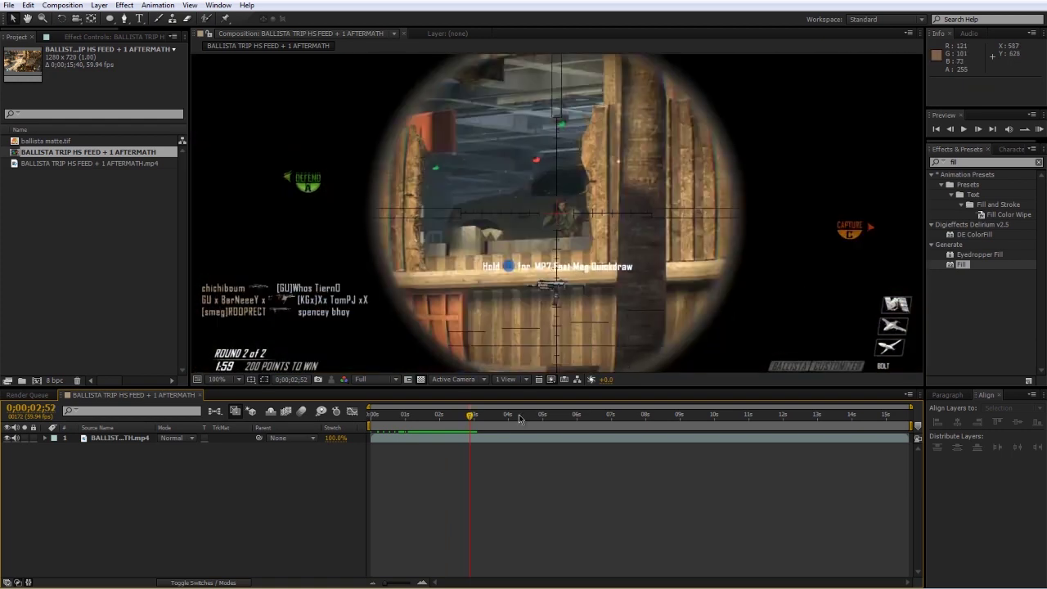
click(510, 438)
key(ctrl+d)
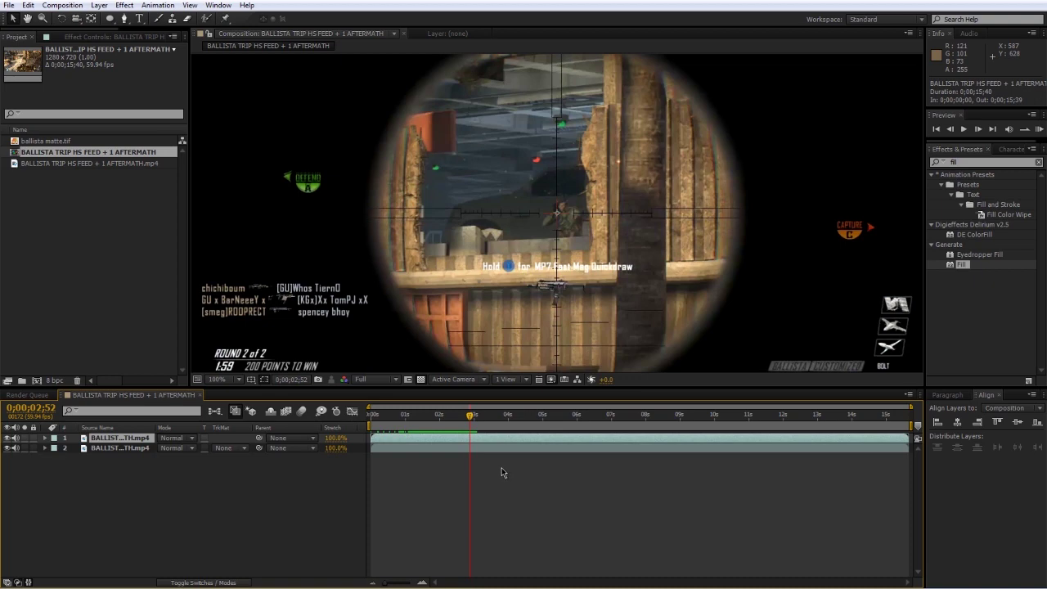
key(alt+bracketleft)
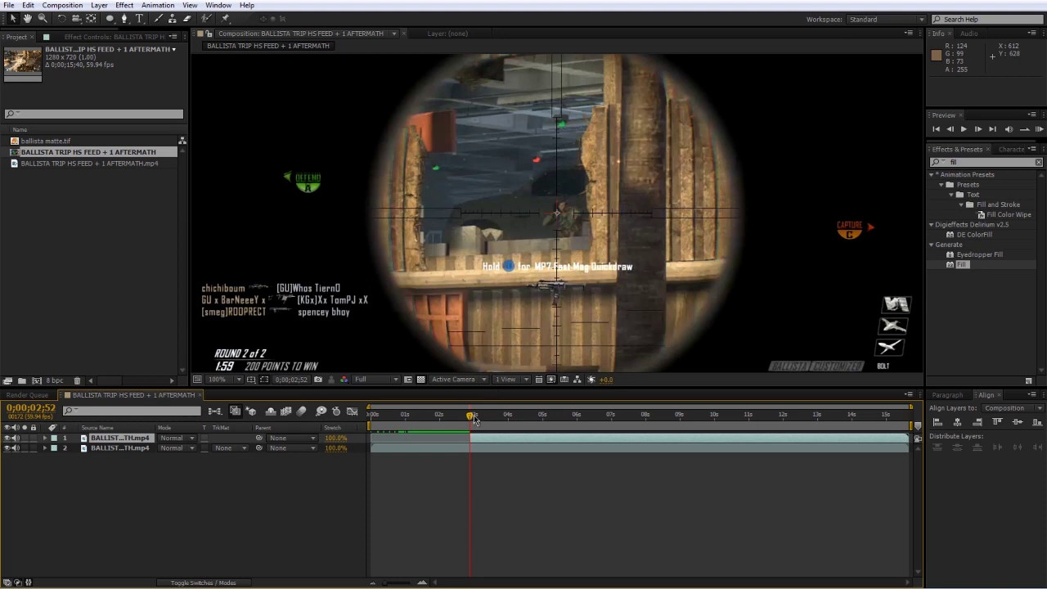
Trim the top copy's out point to 0;00;03;40, the last scoped frame, and reselect it.
drag(473, 417, 494, 415)
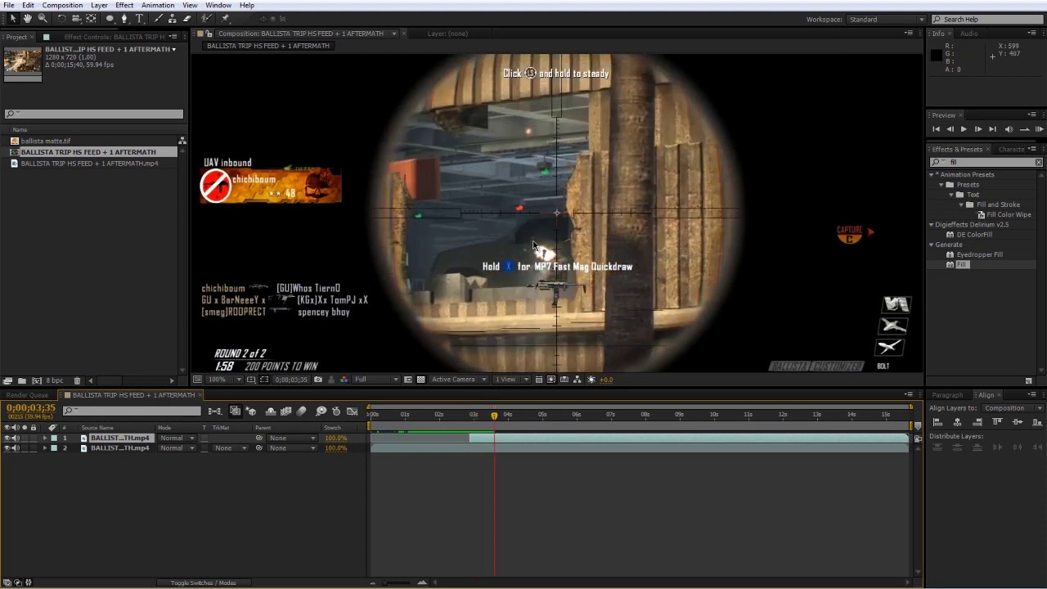
key(Page_Down)
key(Page_Down)
key(Page_Down)
key(Page_Down)
key(Page_Down)
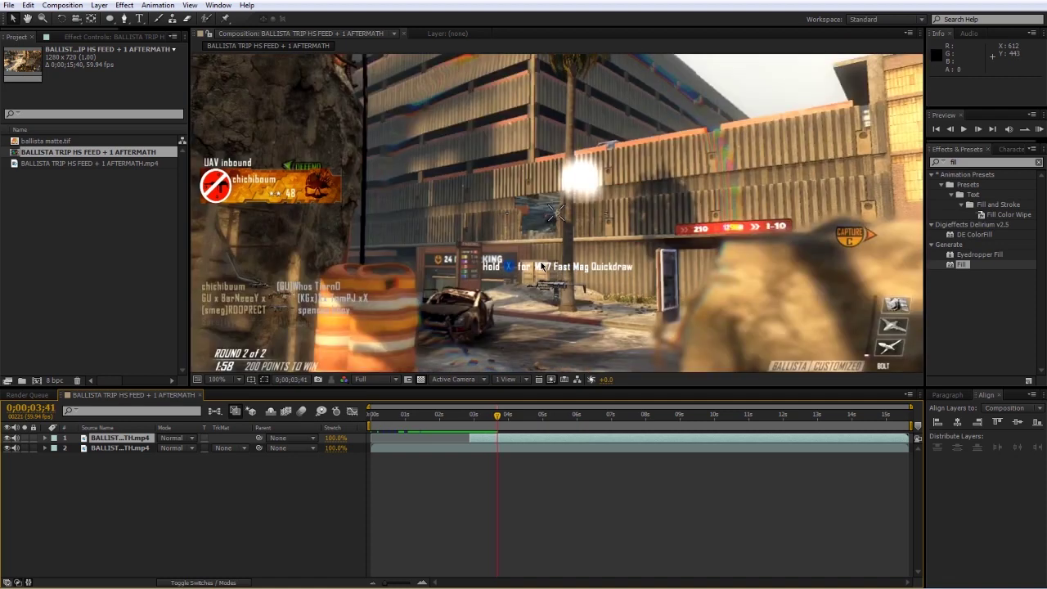
key(Page_Up)
key(Page_Down)
key(Page_Up)
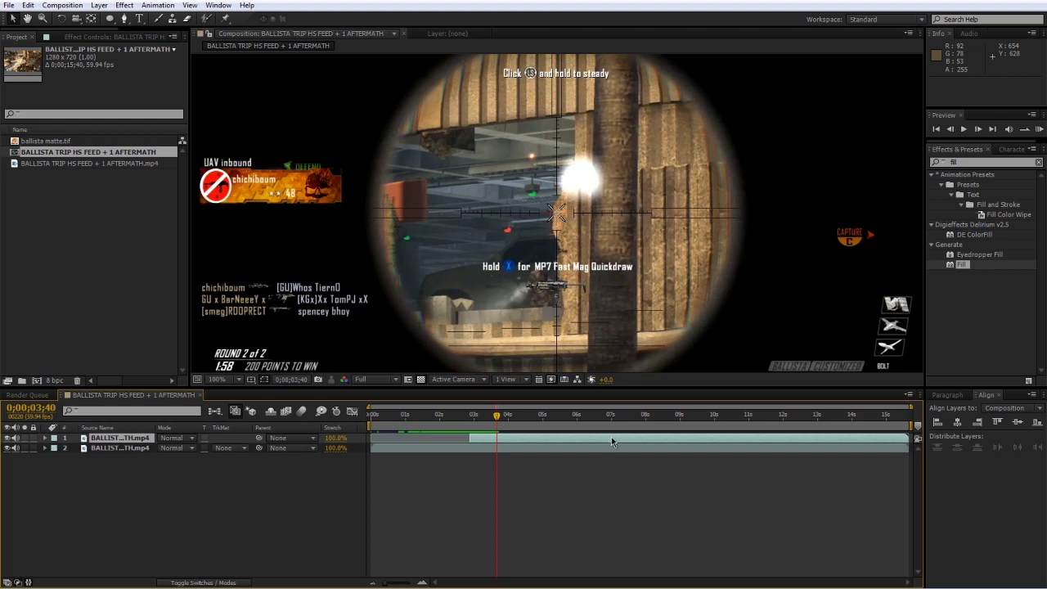
key(alt+bracketright)
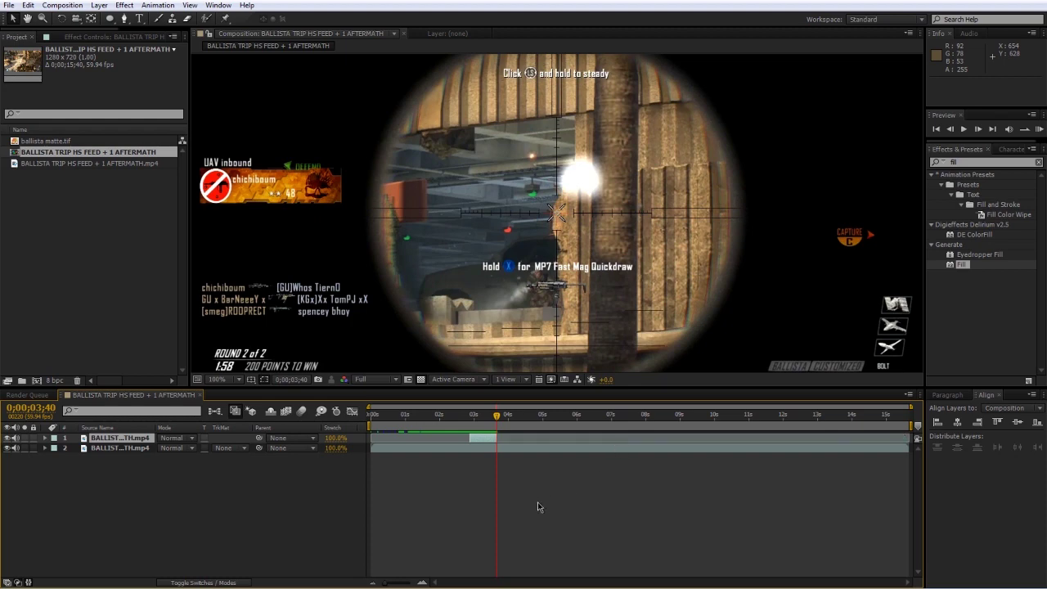
key(i)
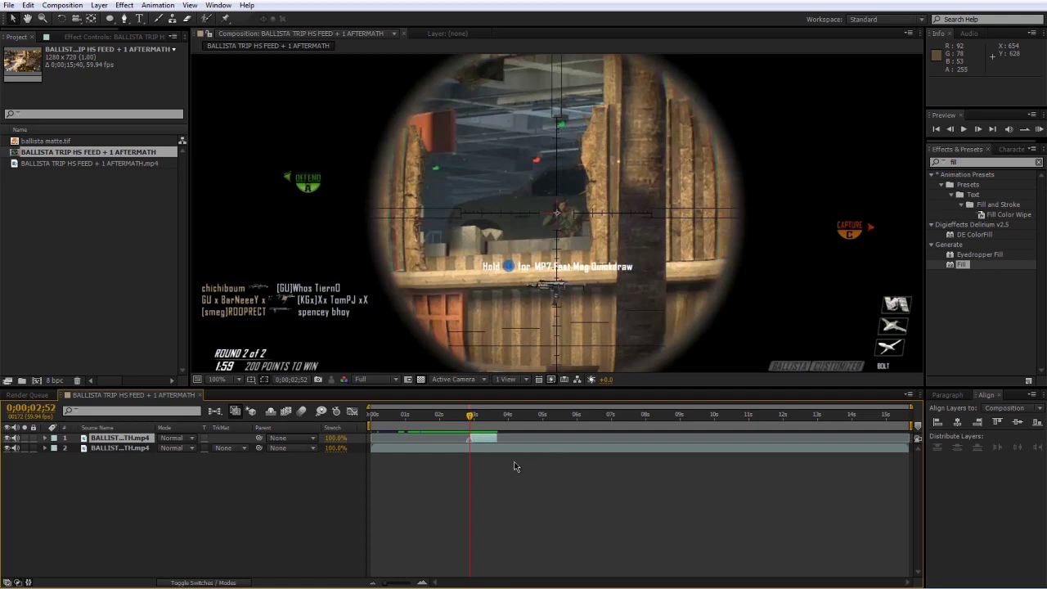
click(477, 454)
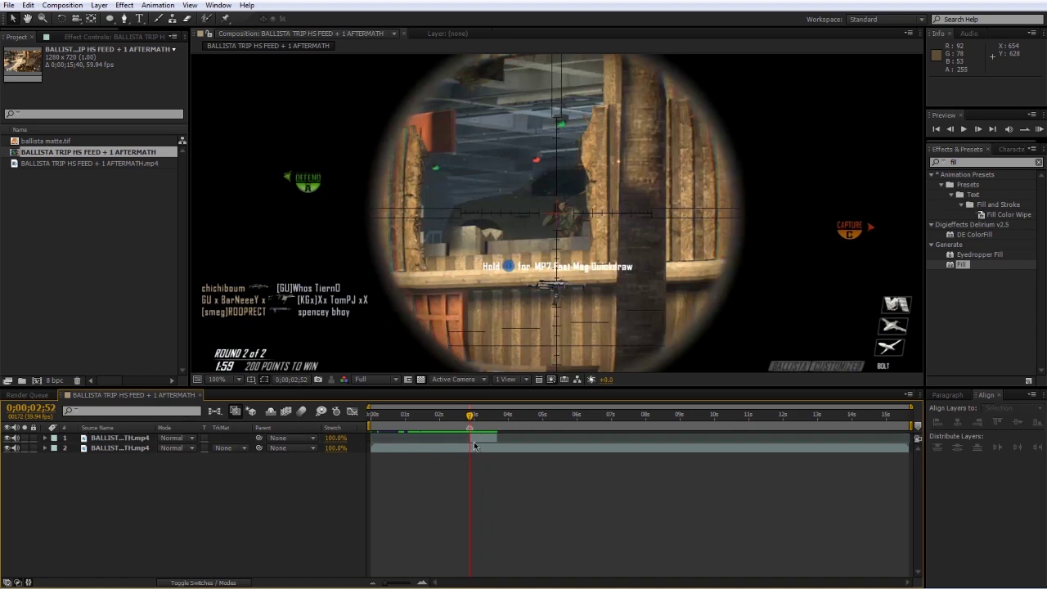
click(470, 433)
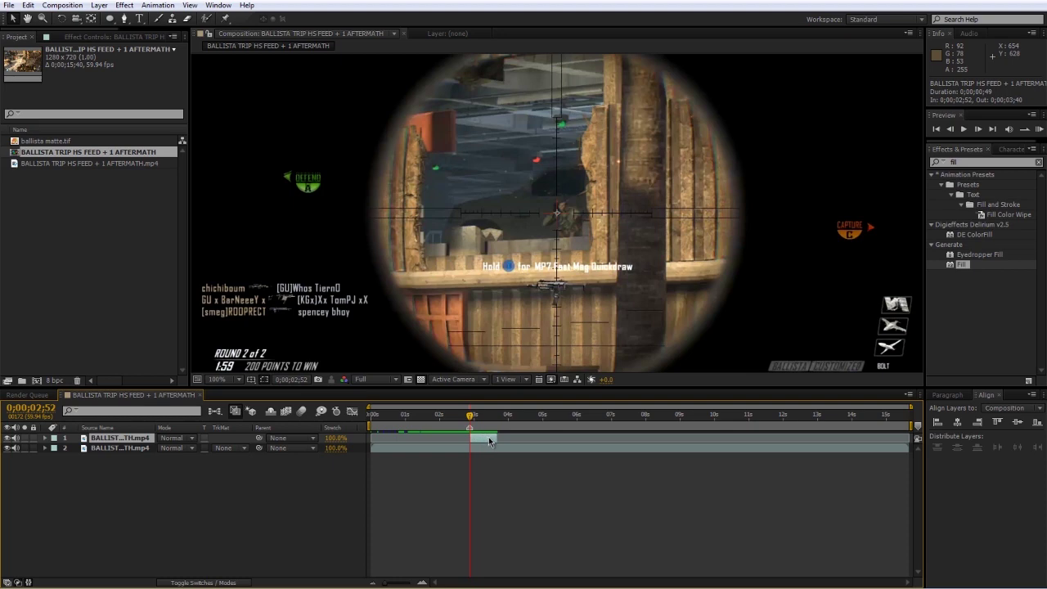
Pre-compose the trimmed layer as 'HUD Main', moving all attributes and opening the new comp.
key(ctrl+shift+c)
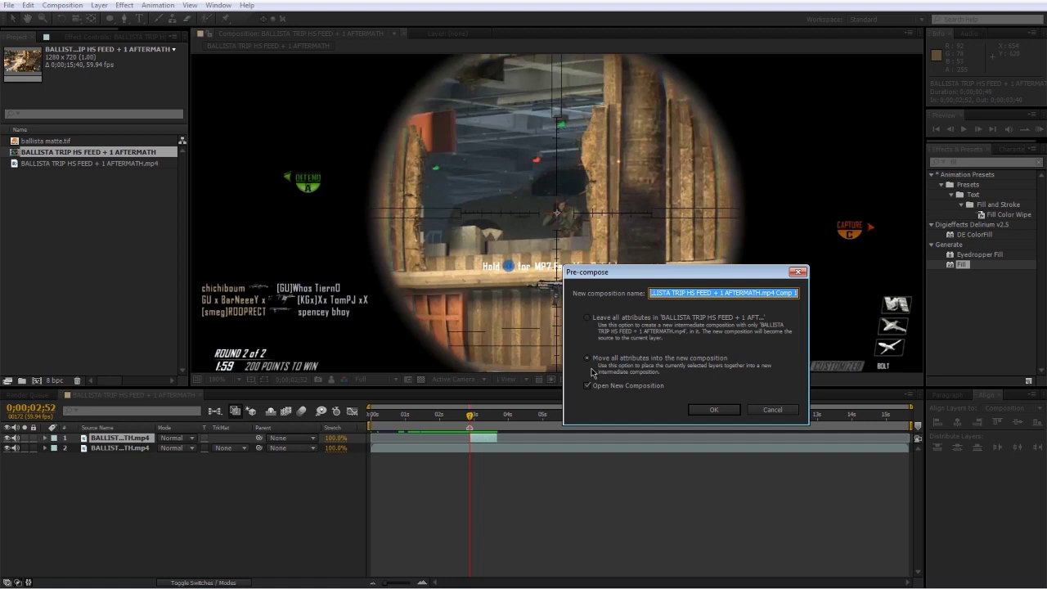
text(HUD Main)
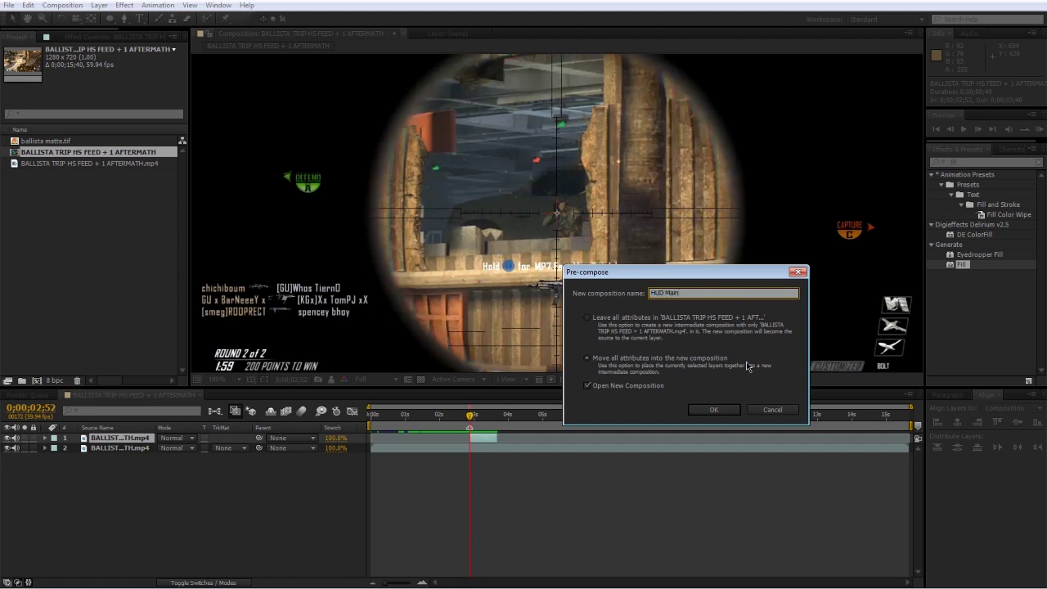
click(713, 410)
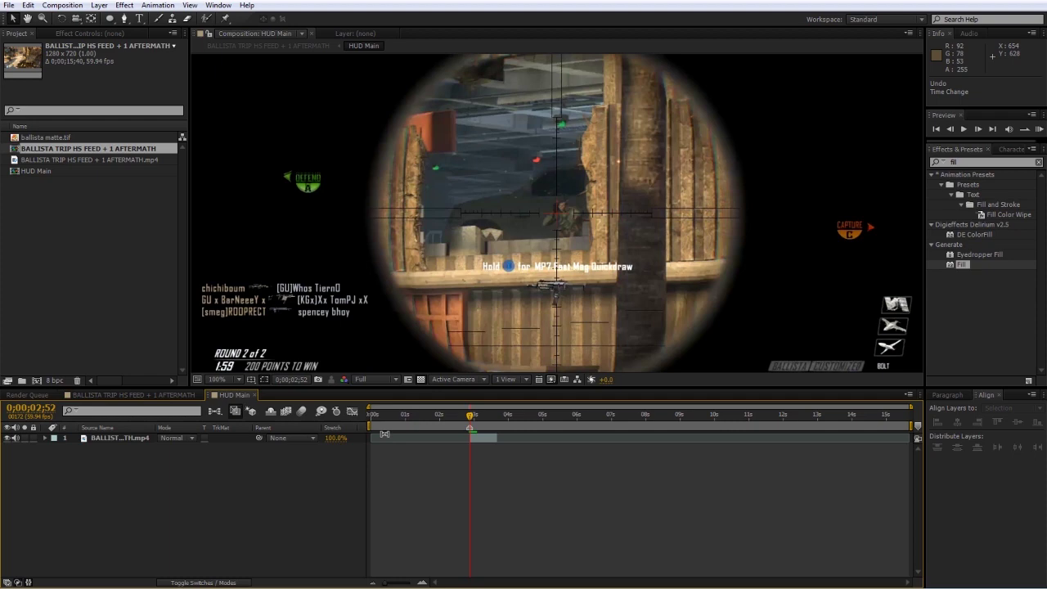
Set the HUD Main work area to 2;52–3;40, trim the comp to it, and preview.
drag(370, 426, 421, 426)
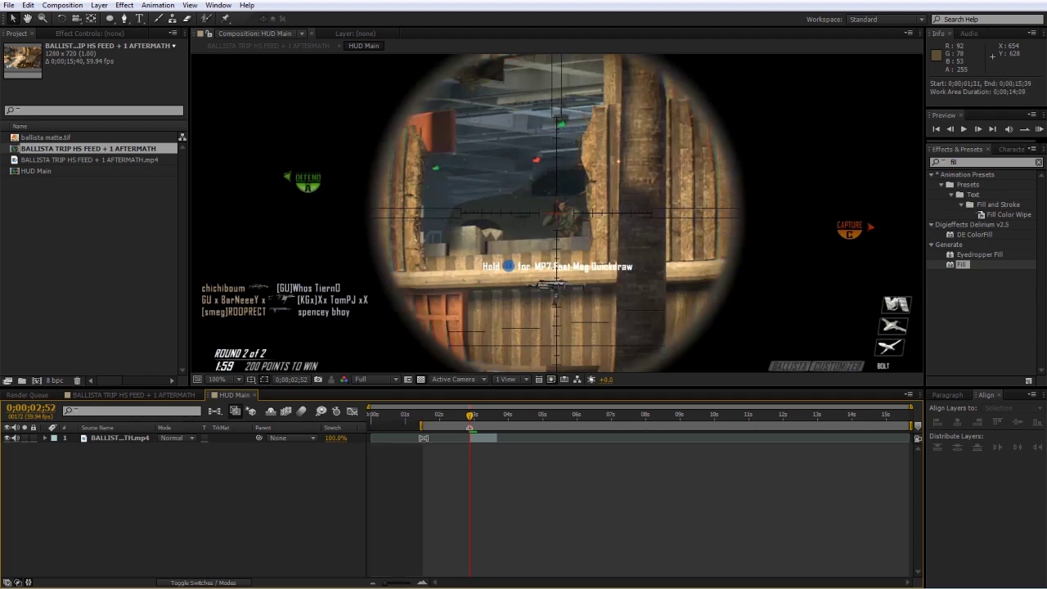
key(b)
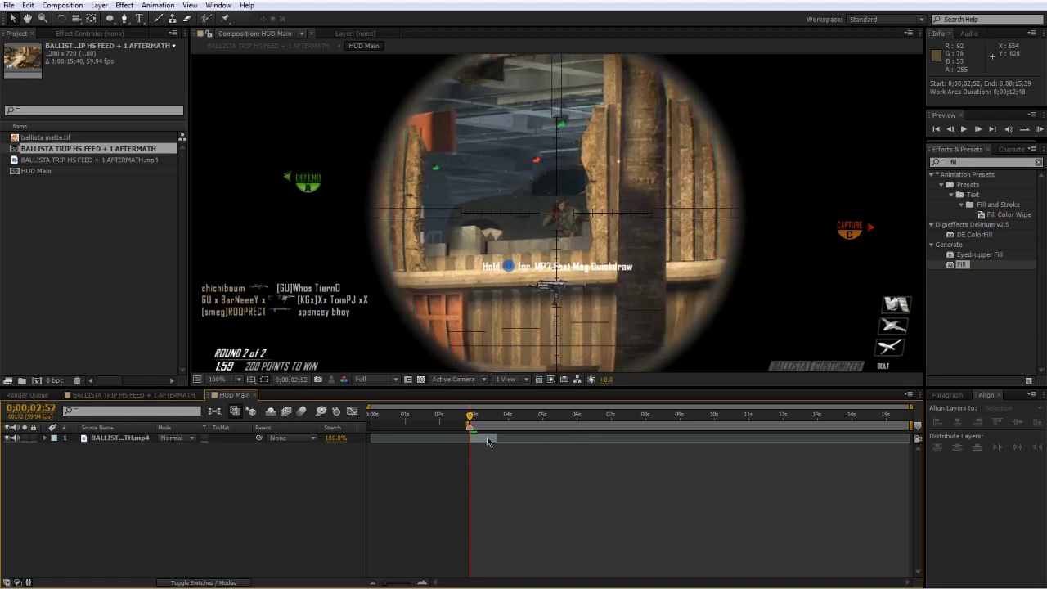
click(488, 442)
key(space)
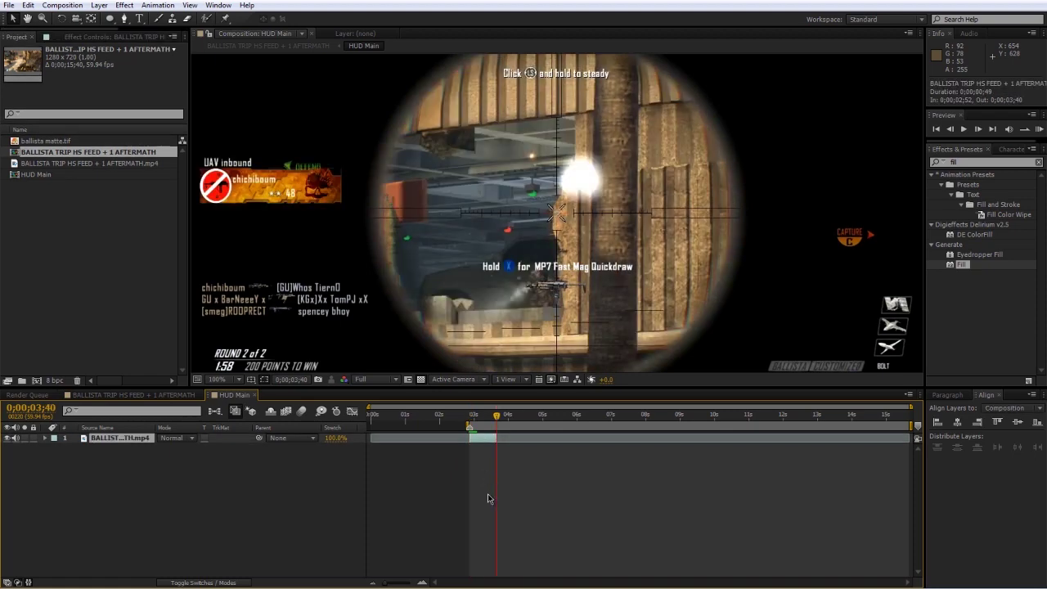
key(n)
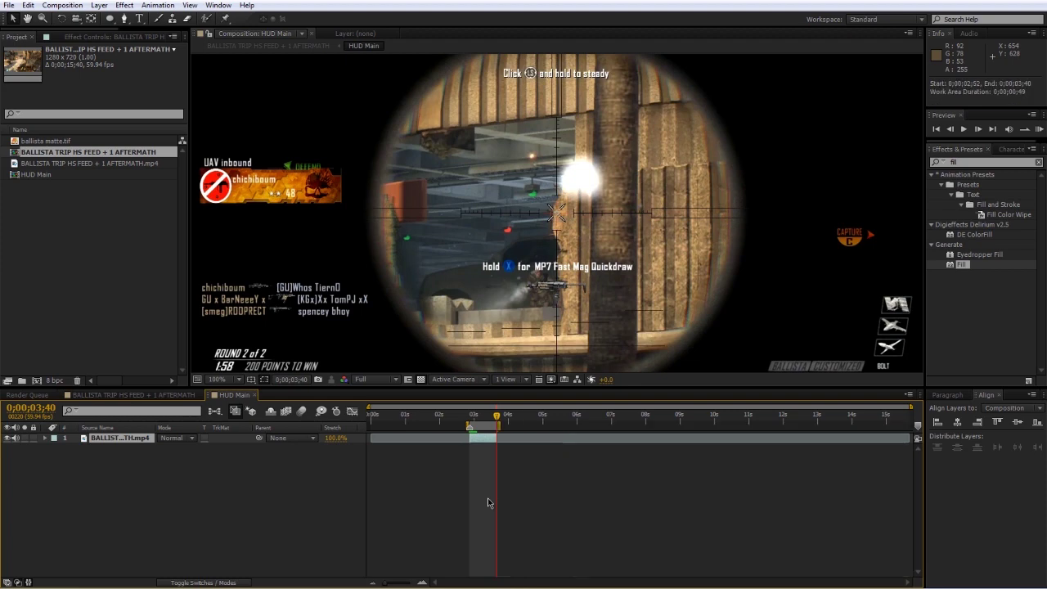
right_click(482, 429)
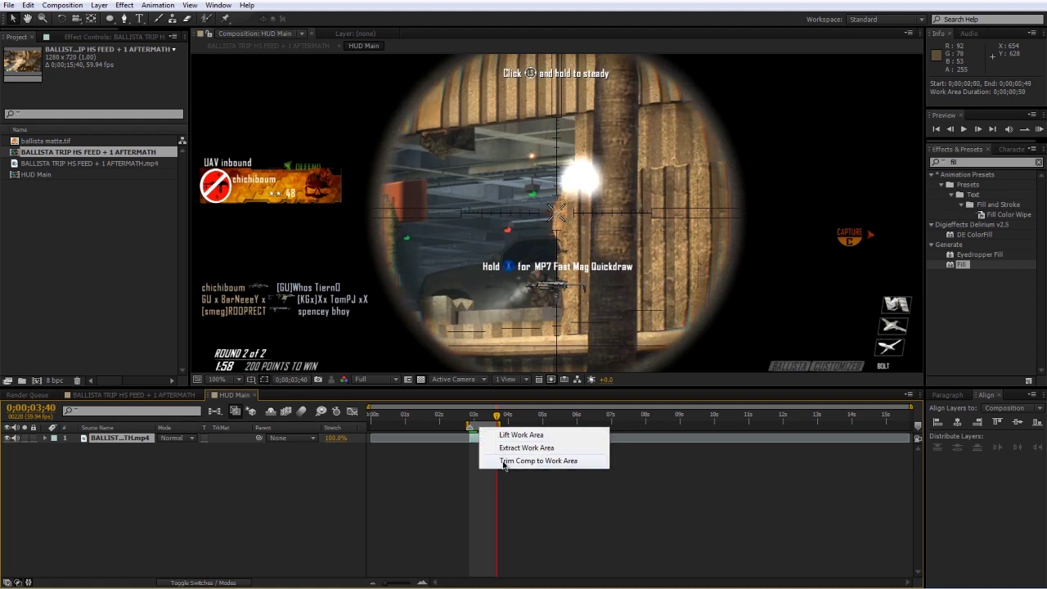
click(503, 462)
drag(413, 417, 778, 441)
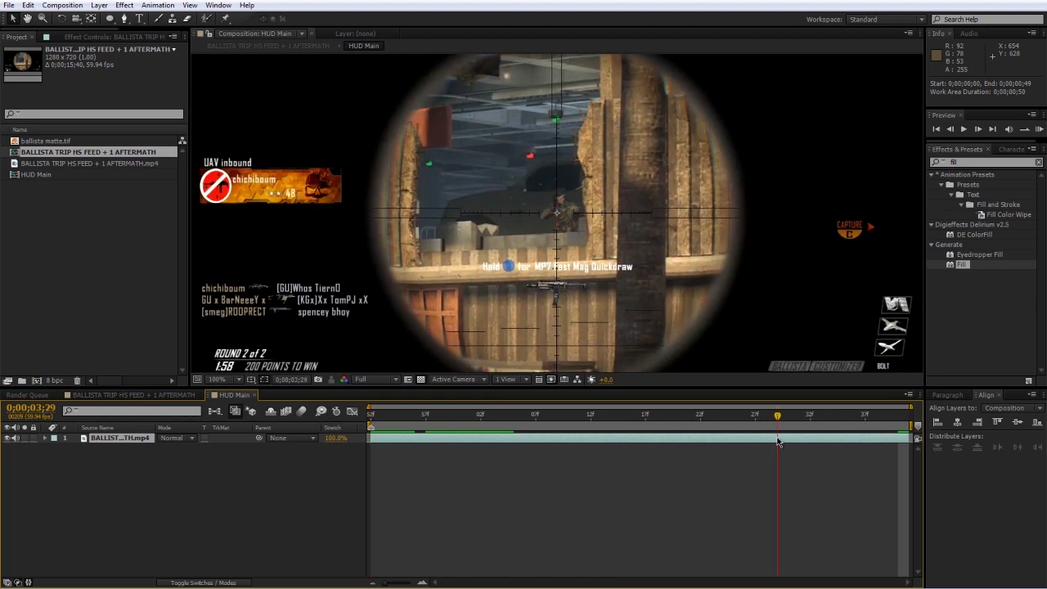
key(space)
key(space)
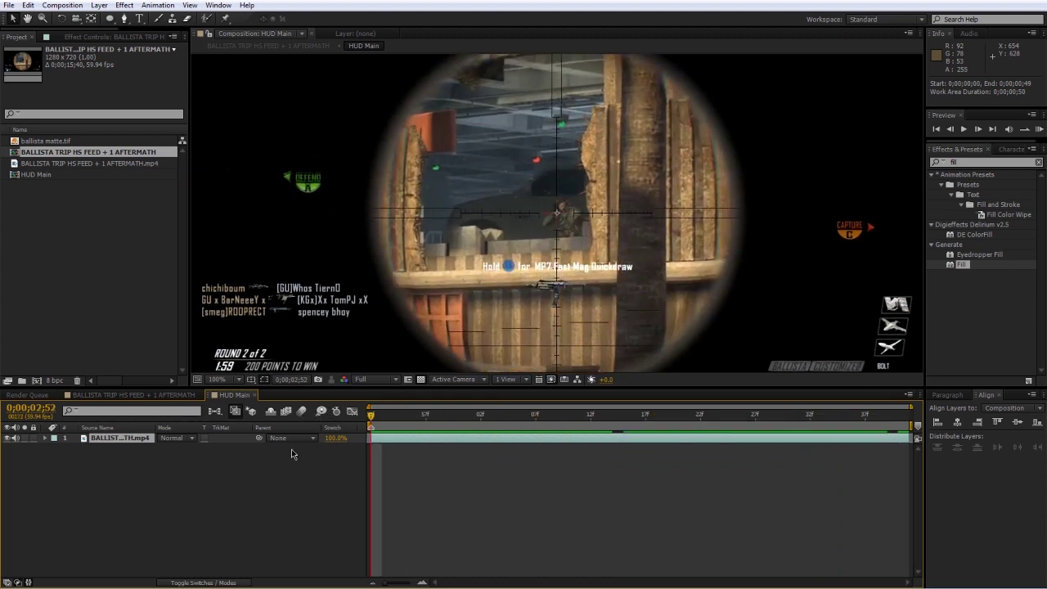
In the main comp, start the HUD Main layer at 2;52, then preview HUD Main.
click(164, 395)
click(468, 415)
key([)
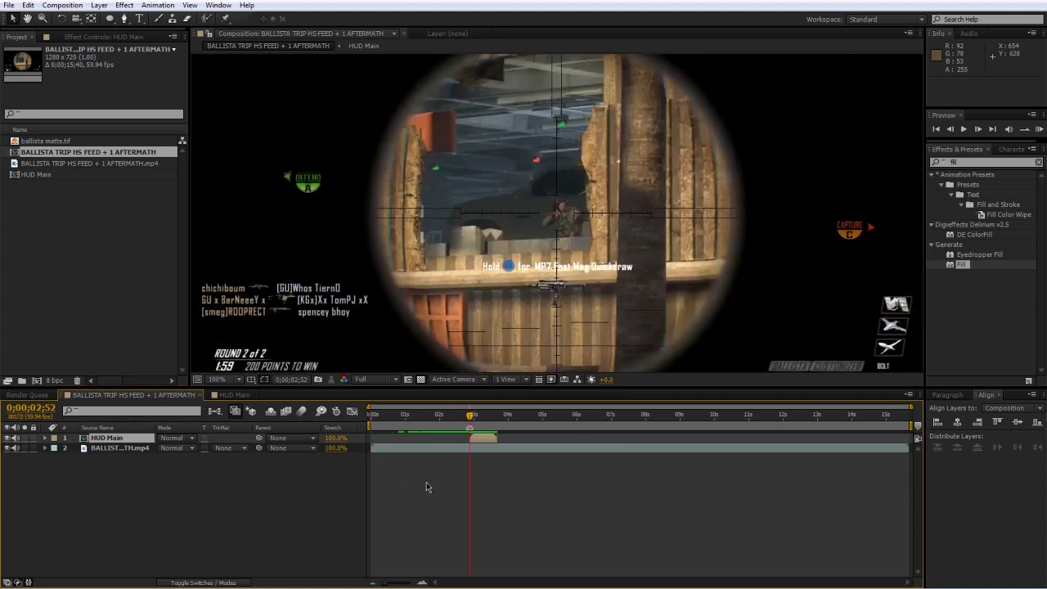
click(426, 481)
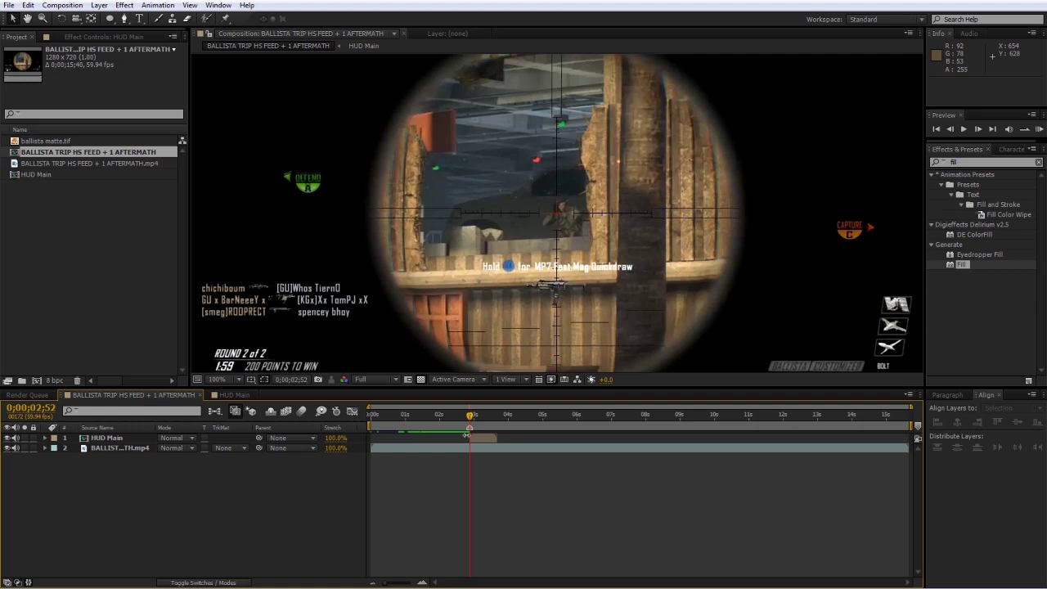
click(234, 394)
drag(467, 414, 715, 423)
key(space)
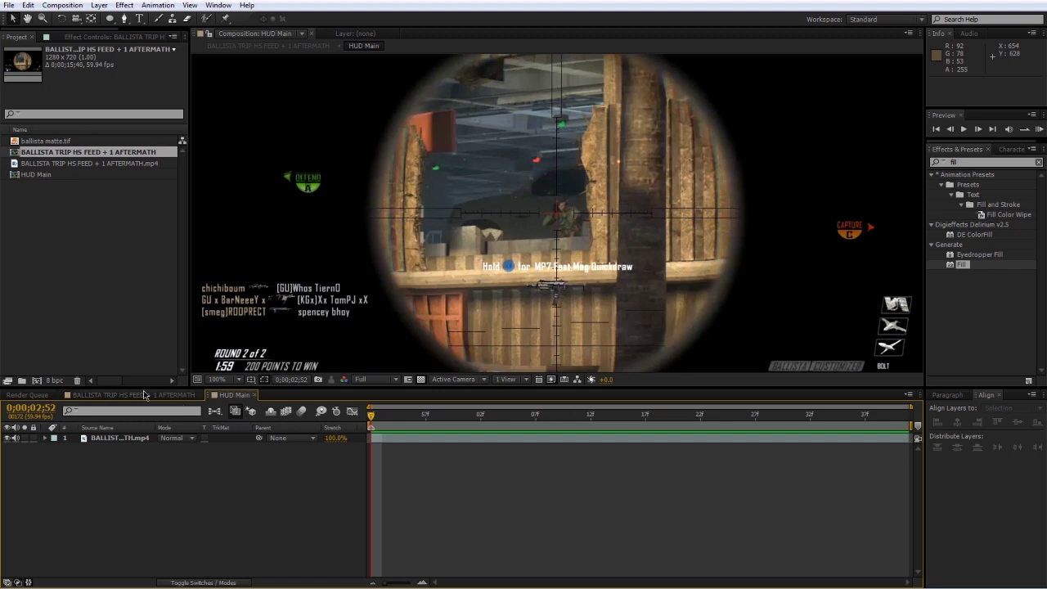
Open the Tracker panel, dock it right of the Composition viewer, and select the footage layer.
click(218, 5)
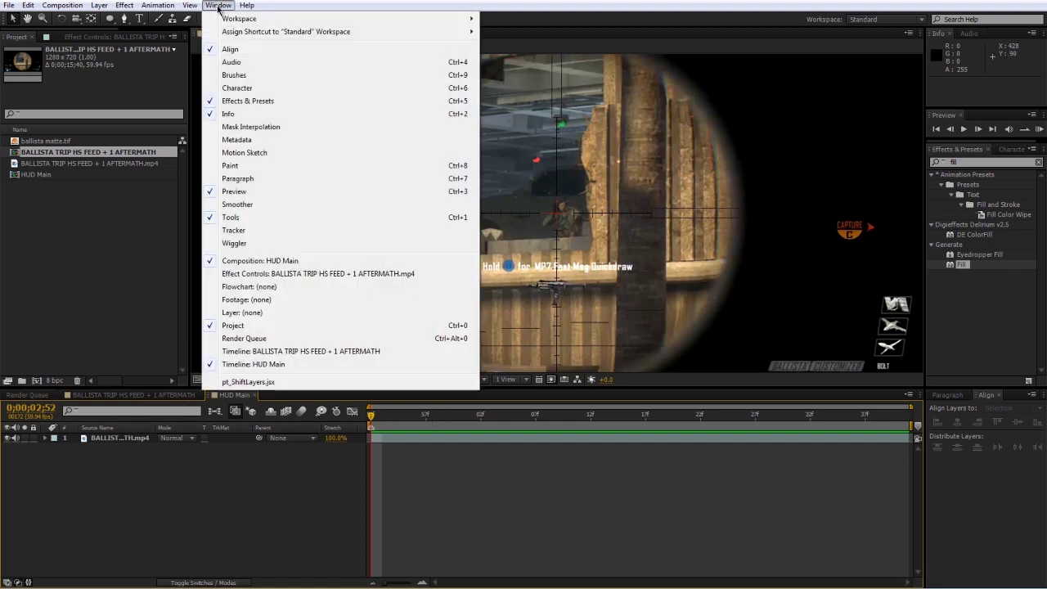
click(242, 232)
drag(806, 41, 199, 208)
drag(197, 41, 911, 178)
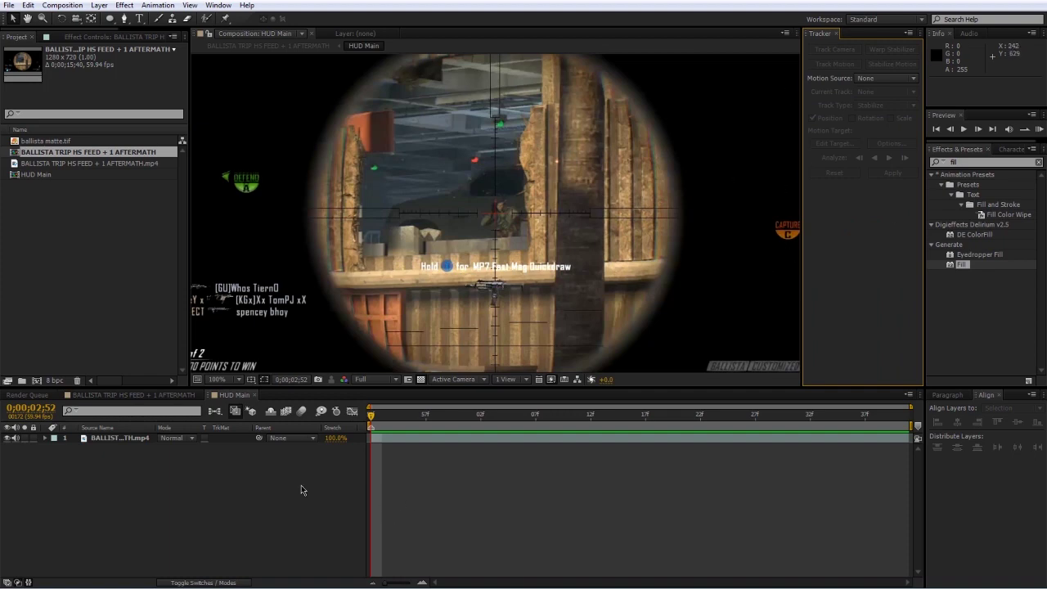
click(130, 441)
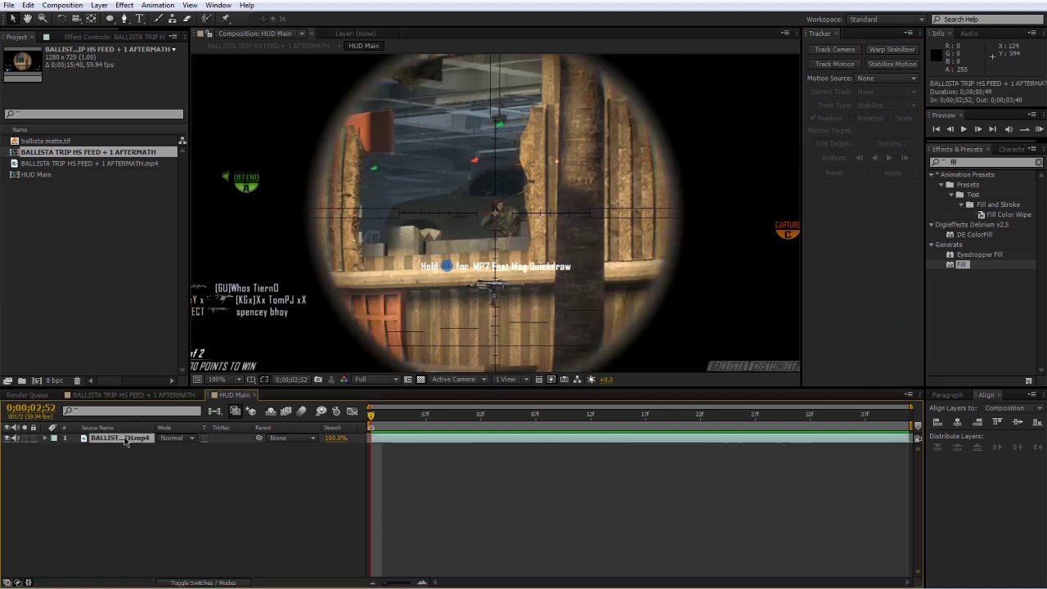
Start Track Motion on the footage and drag Track Point 1 onto the red light at 3;06.
click(834, 64)
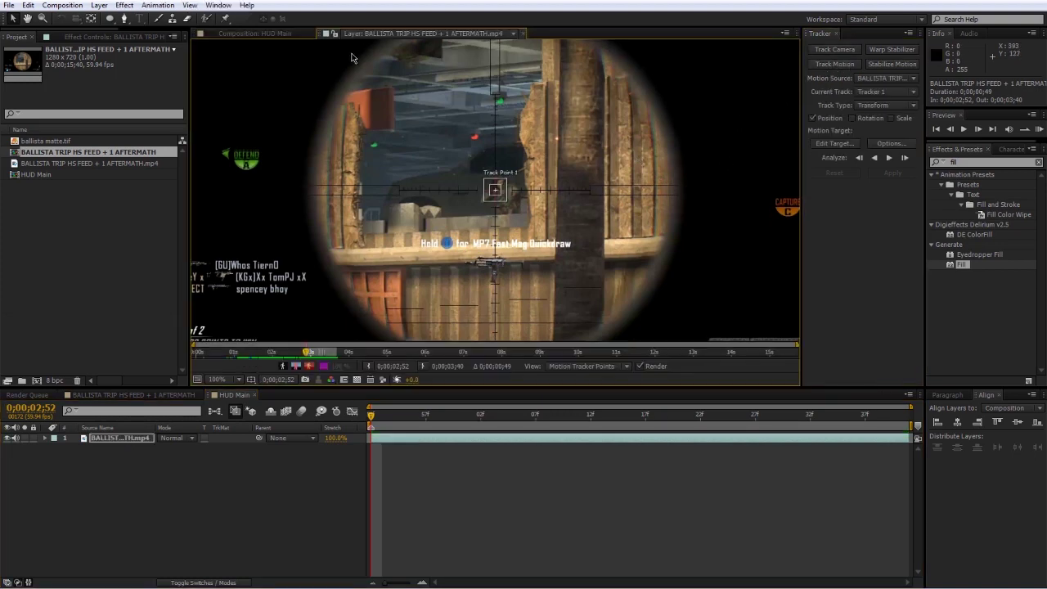
click(232, 36)
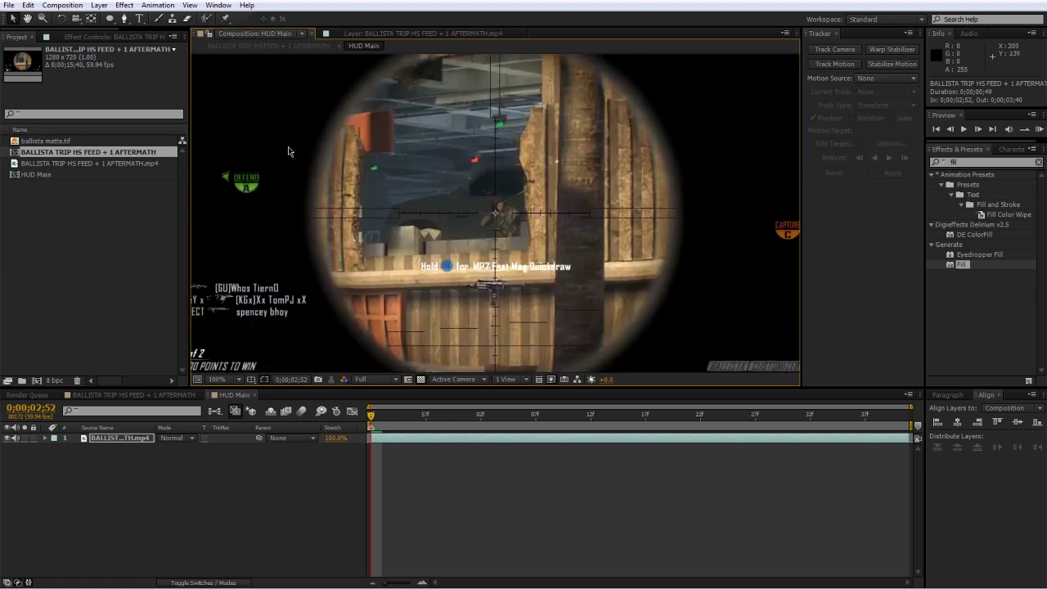
click(371, 35)
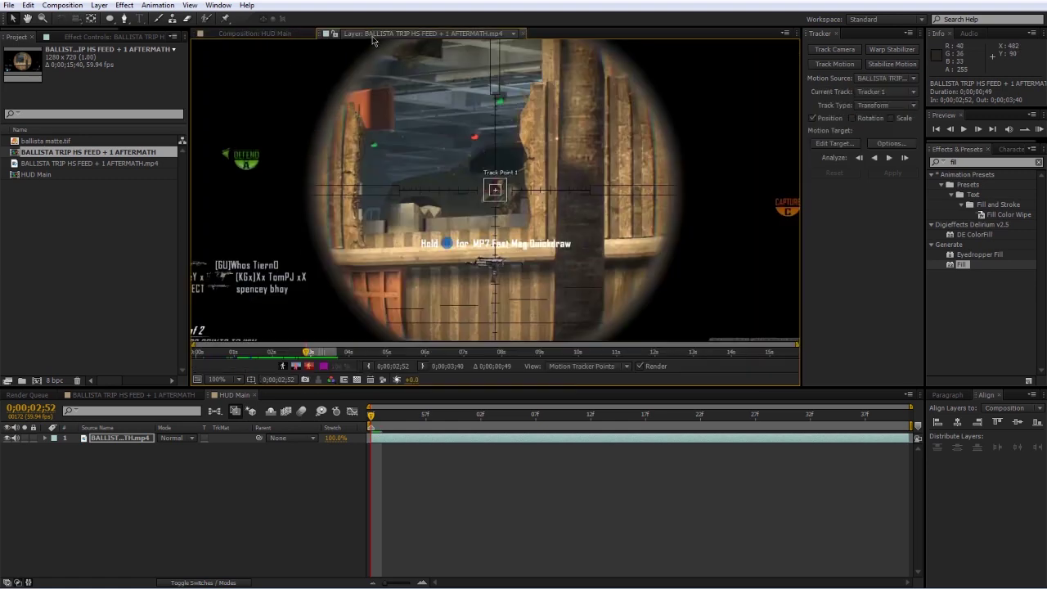
click(500, 192)
drag(376, 421, 590, 417)
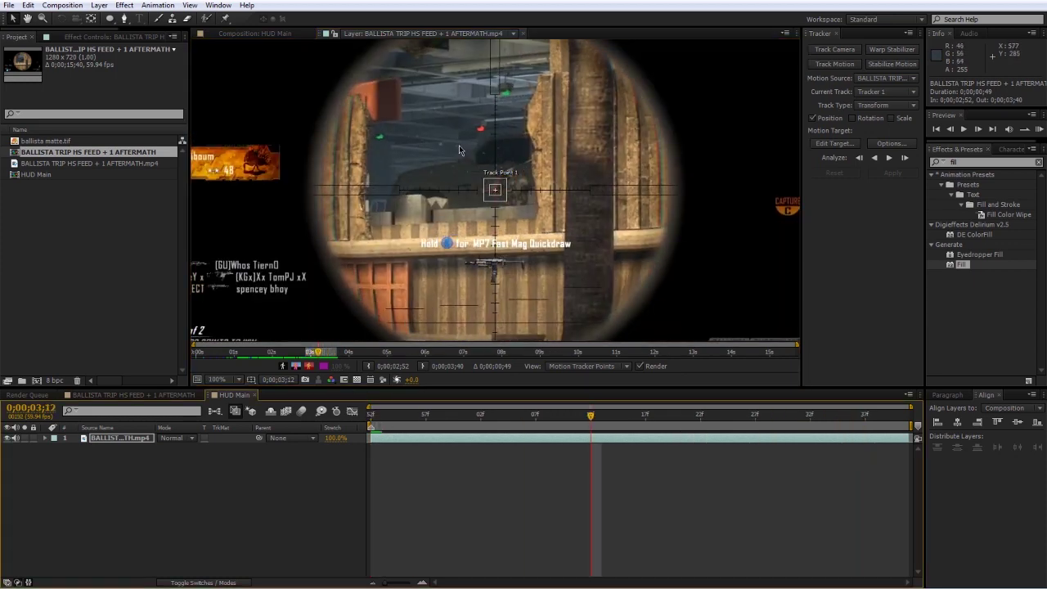
drag(381, 419, 831, 485)
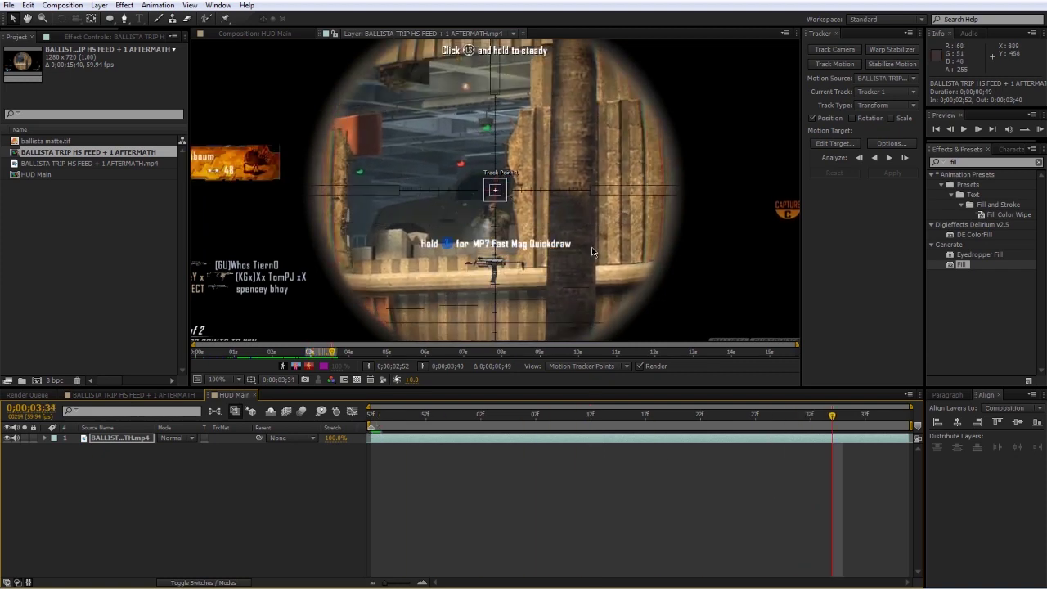
drag(495, 197, 464, 173)
scroll(464, 172, up, 4)
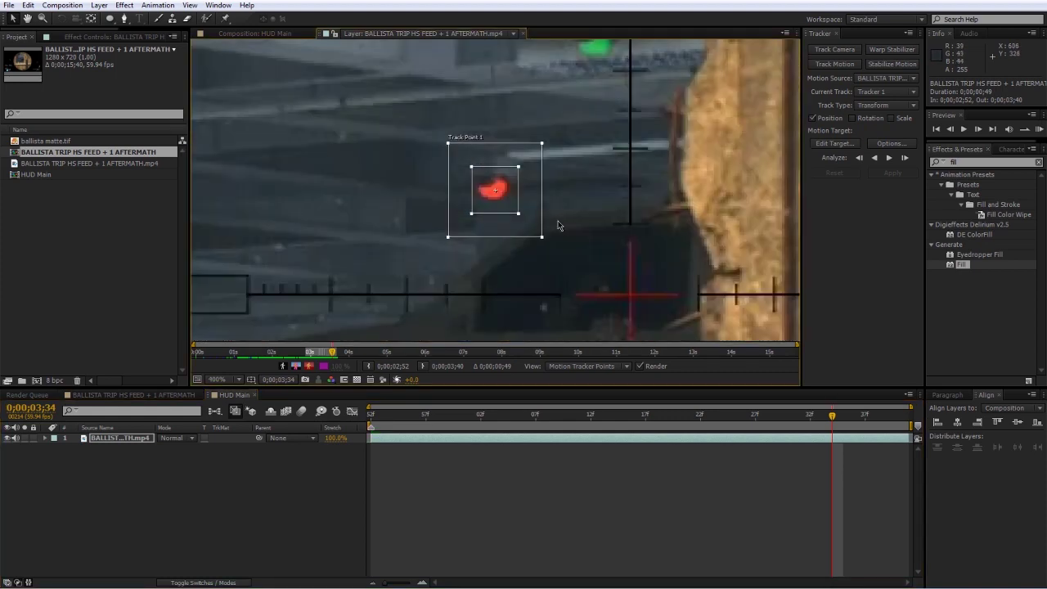
Tighten Track Point 1 on the red light at 2;52 and analyze forward to 3;40.
drag(518, 214, 511, 203)
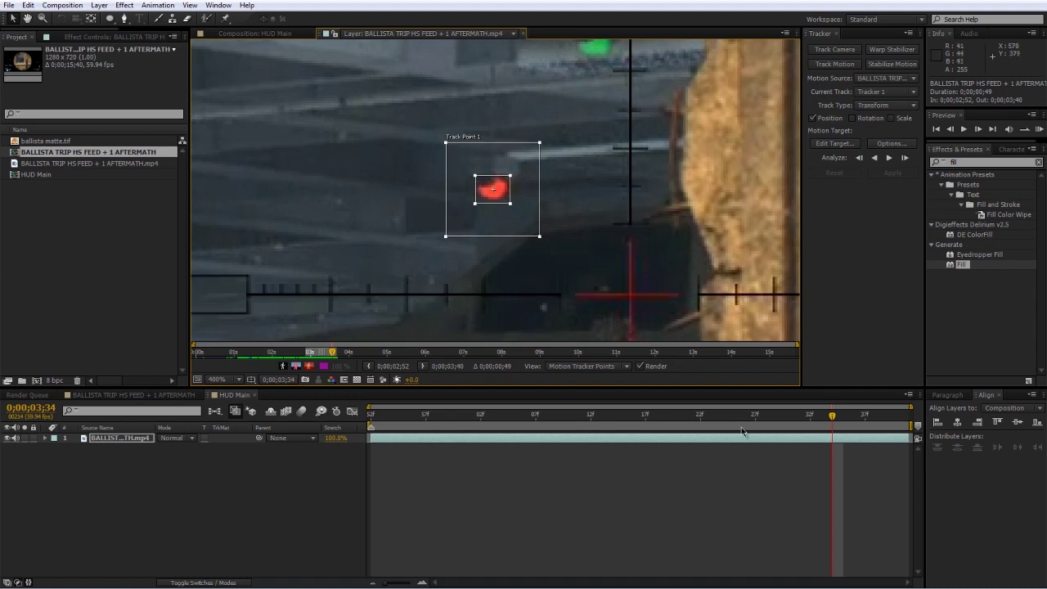
drag(725, 422, 282, 321)
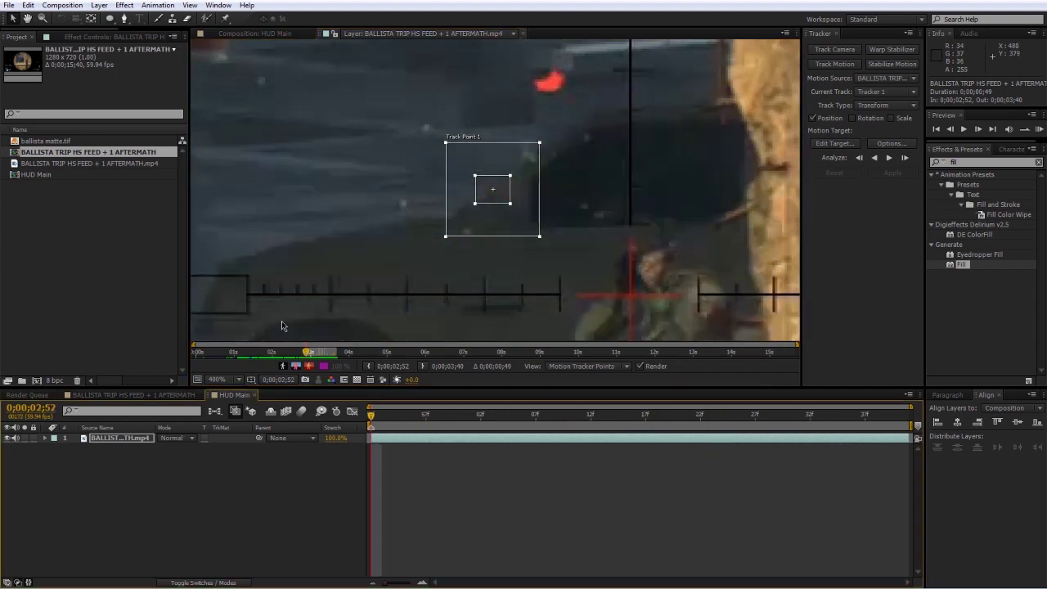
drag(497, 200, 553, 91)
scroll(485, 195, down, 4)
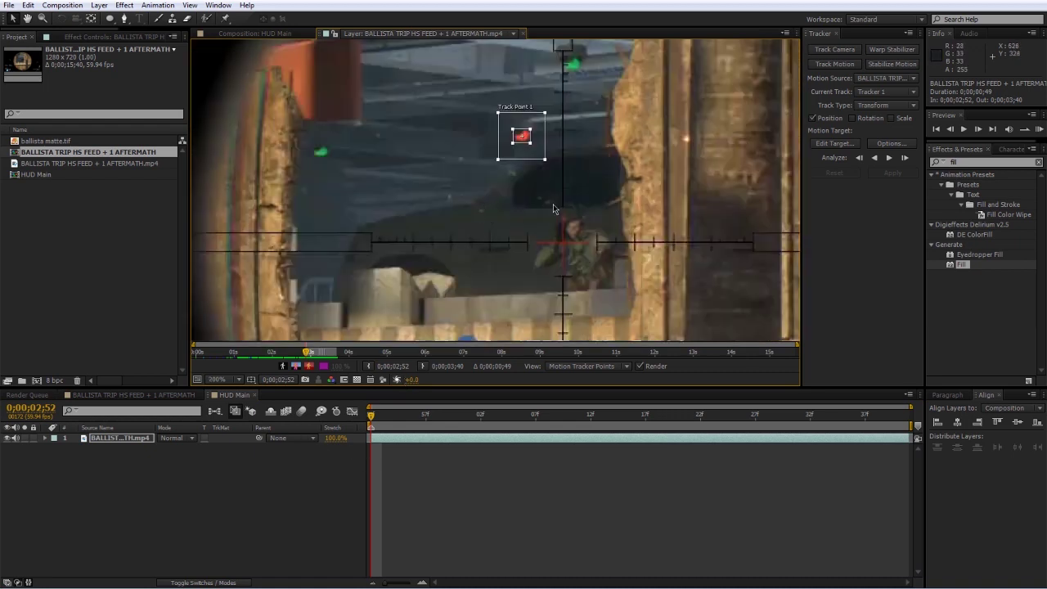
scroll(553, 204, up, 2)
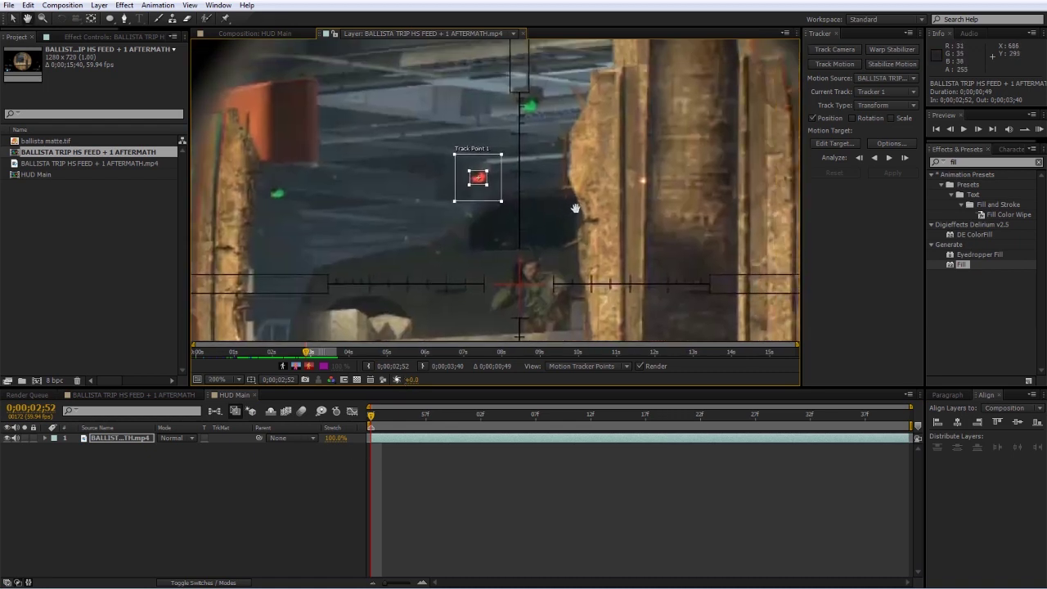
click(889, 158)
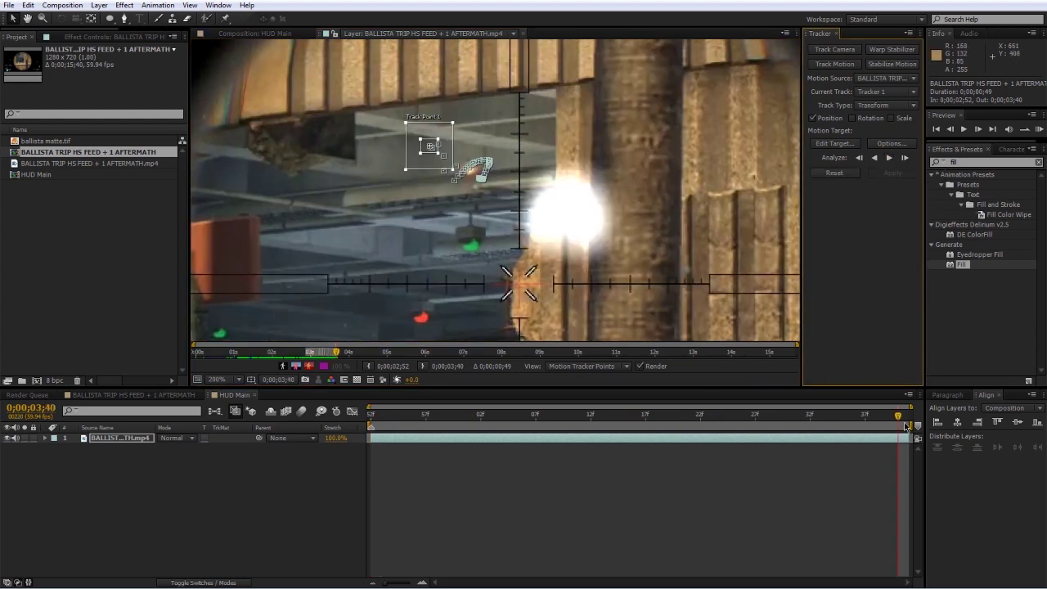
Return to where the track drifted and re-place Track Point 1 on the red light frame by frame.
drag(899, 419, 821, 430)
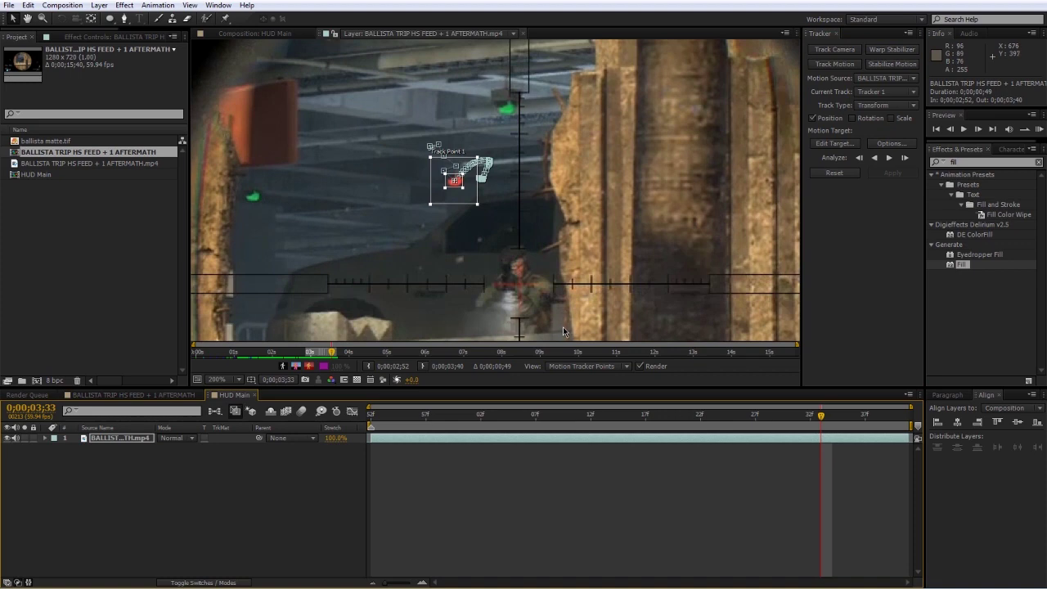
key(Page_Down)
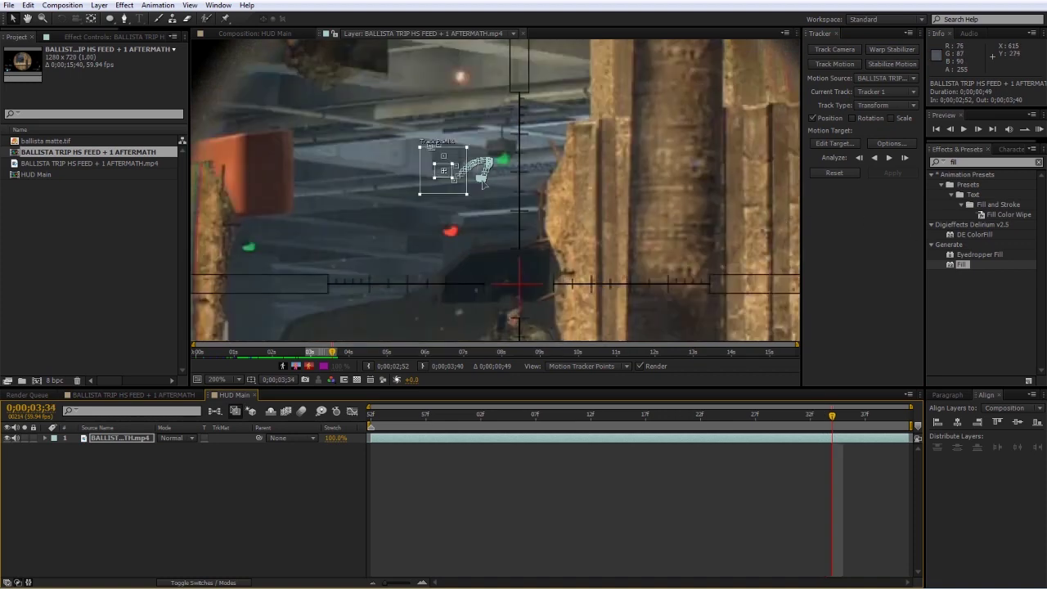
drag(443, 170, 448, 237)
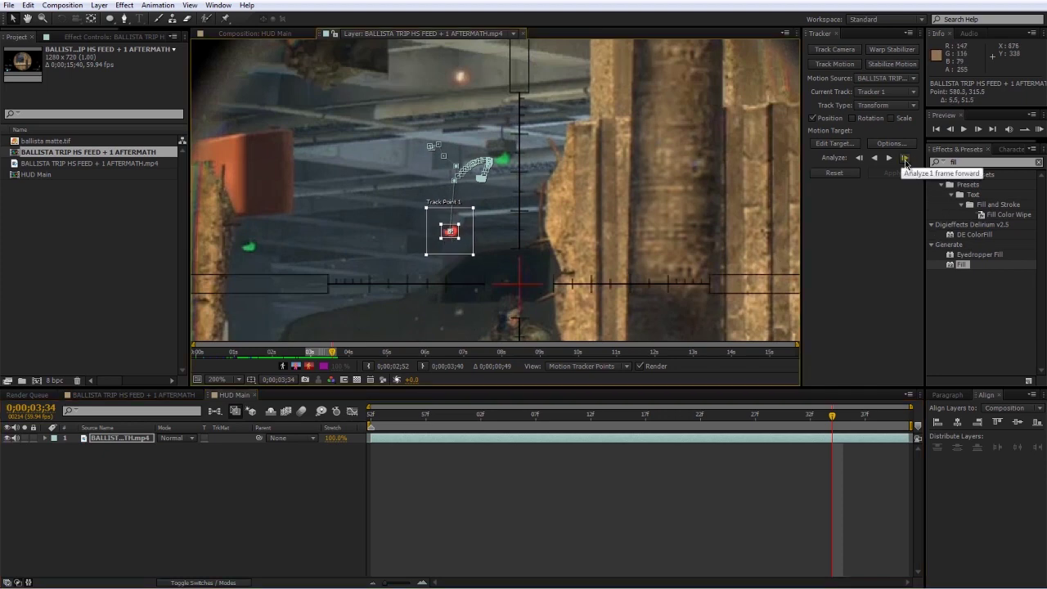
click(904, 160)
drag(437, 238, 442, 280)
click(904, 159)
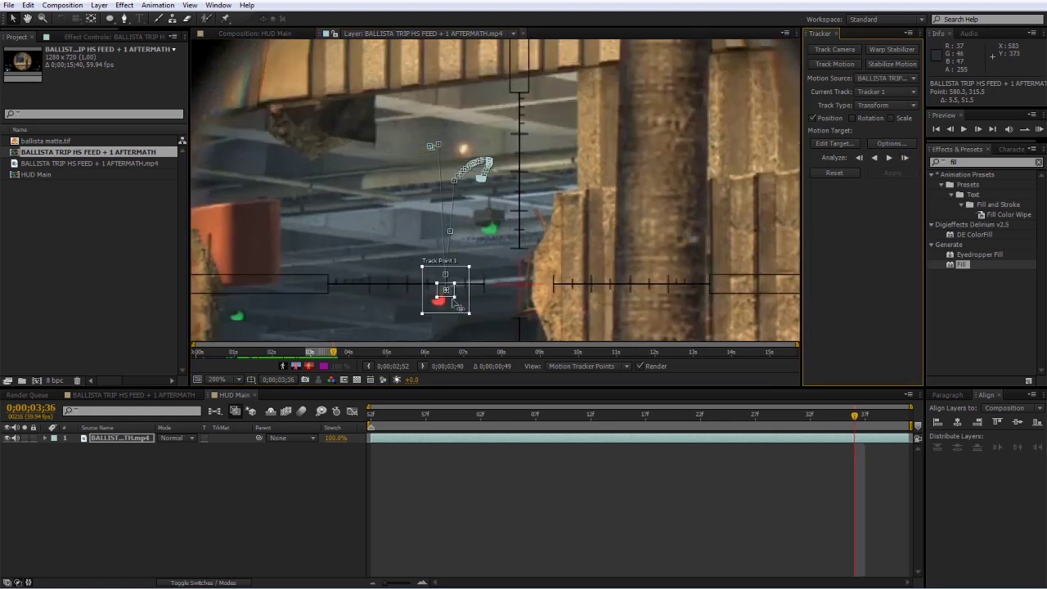
drag(442, 288, 441, 311)
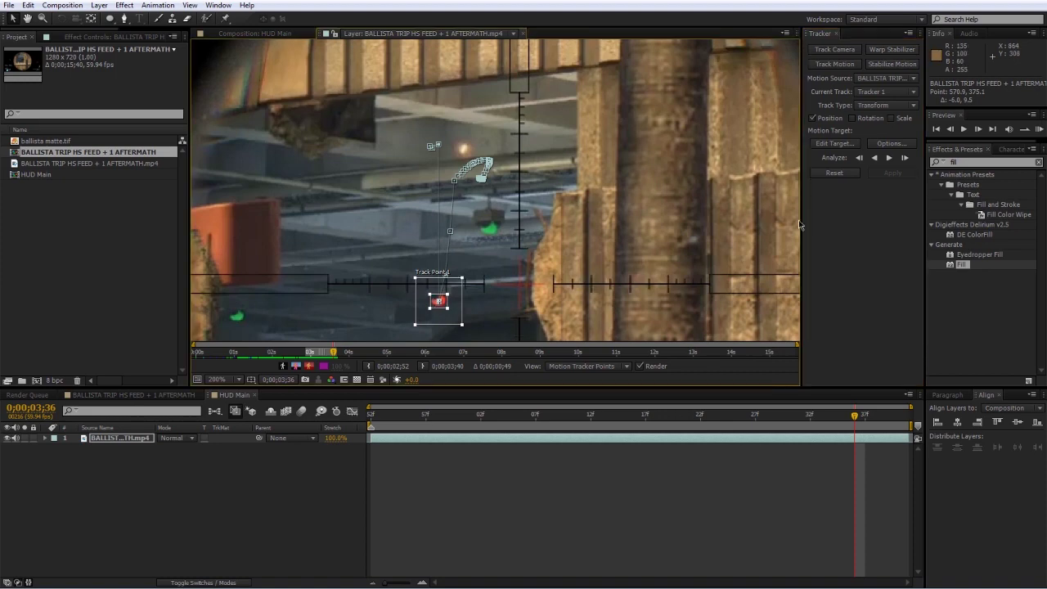
Track the remaining frames one at a time up to 0;00;03;40, then return to the section's start.
click(904, 158)
click(904, 158)
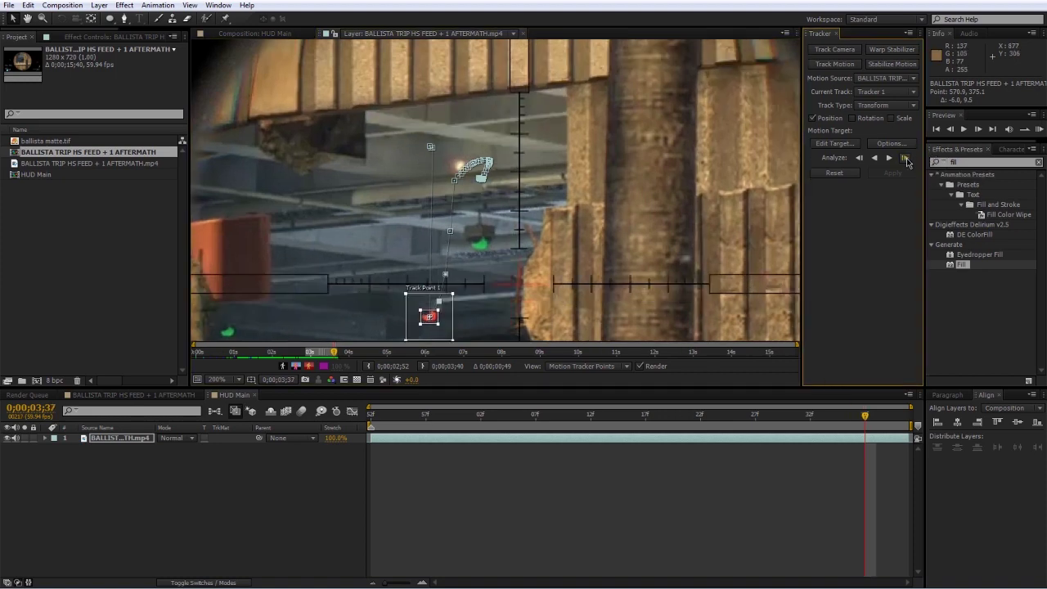
click(905, 158)
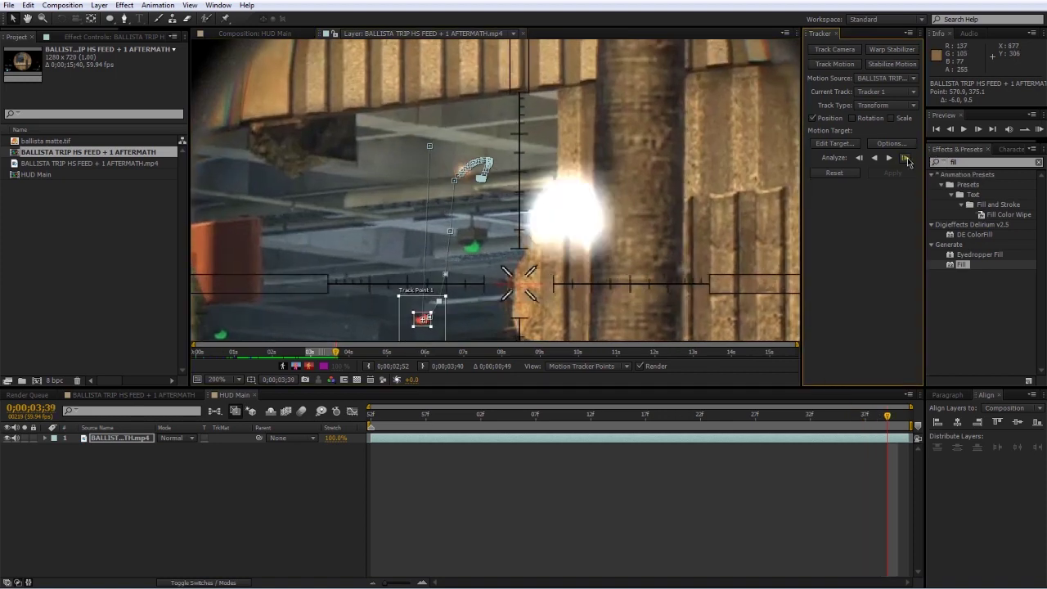
click(904, 159)
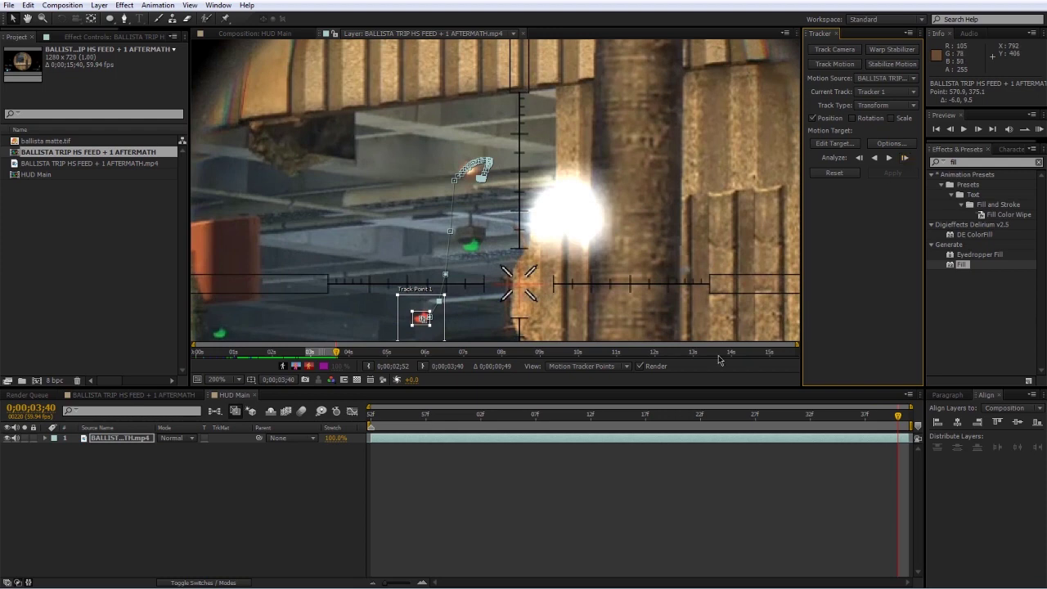
drag(898, 419, 658, 421)
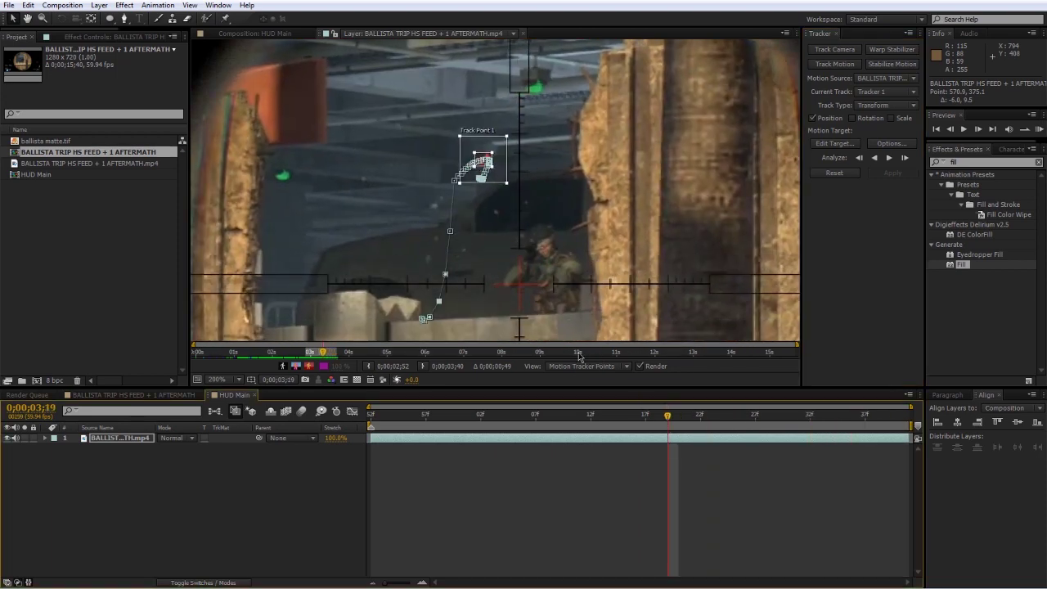
Add a Null 1 layer and set it as the tracker's motion target.
click(99, 6)
mouse_move(114, 19)
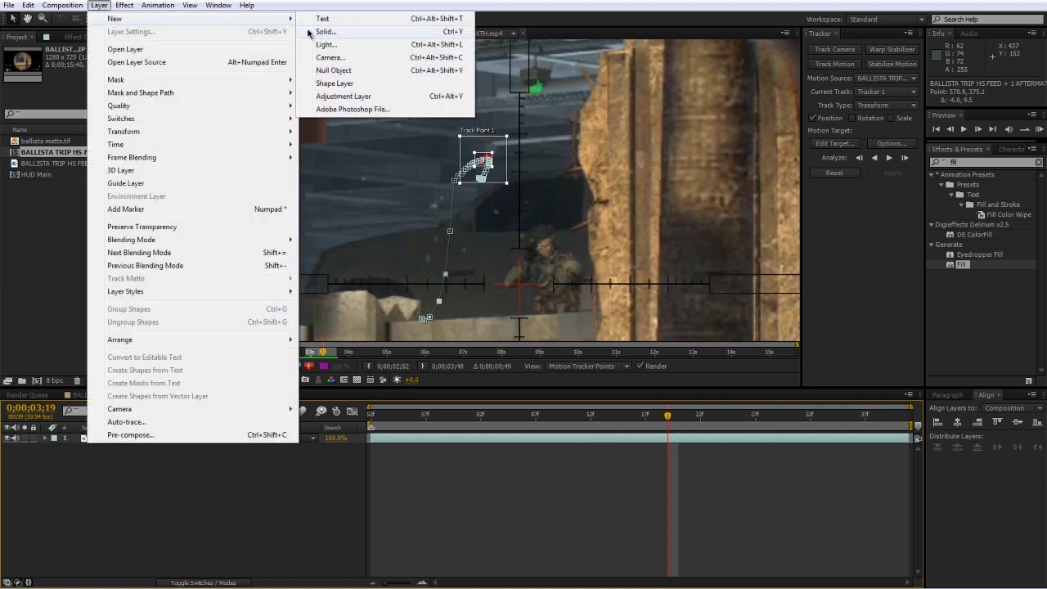
click(333, 70)
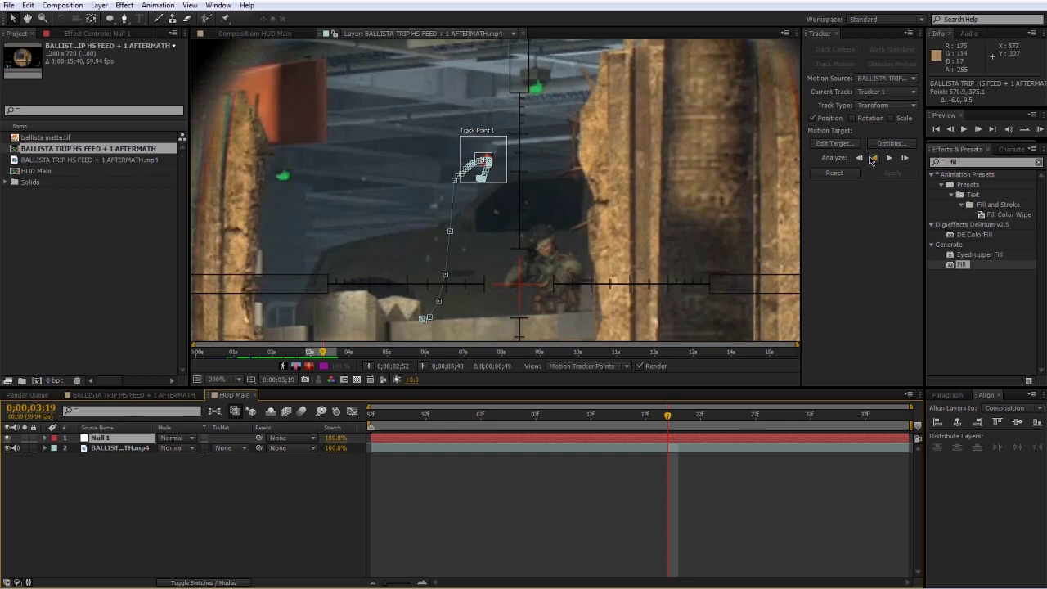
click(832, 144)
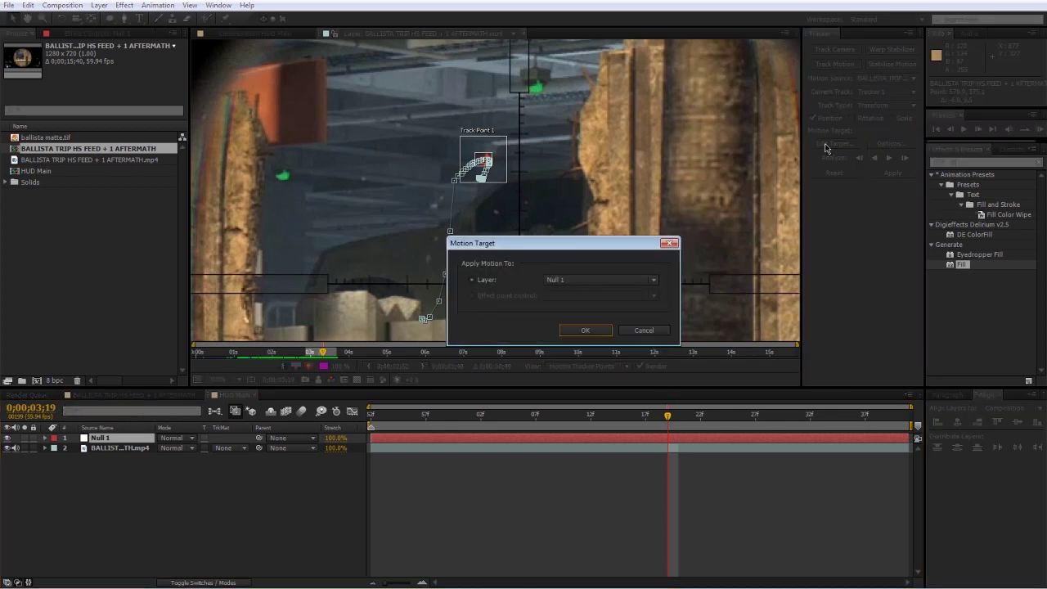
click(576, 280)
click(572, 293)
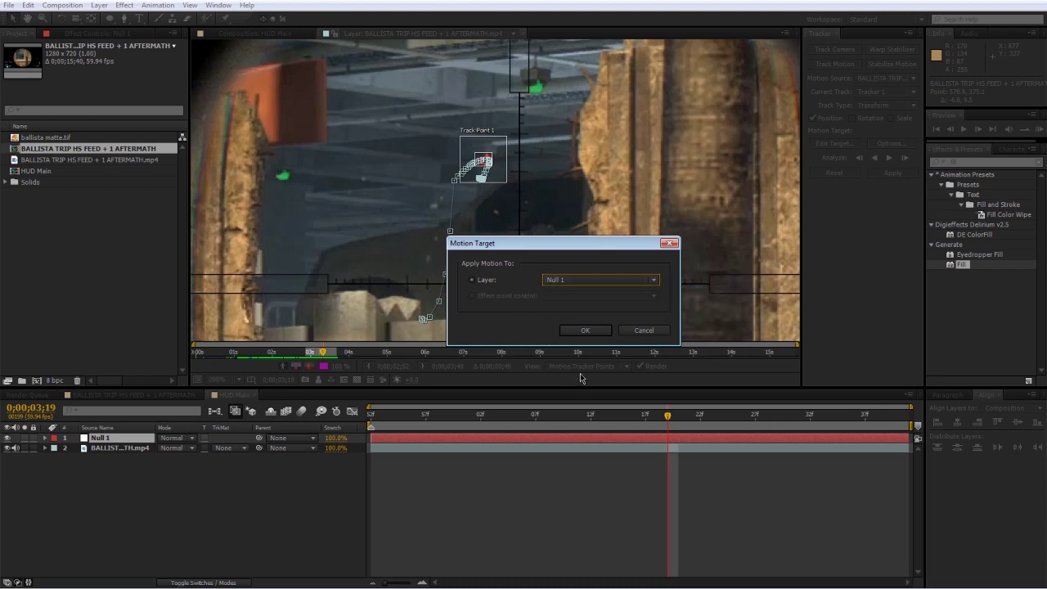
click(583, 330)
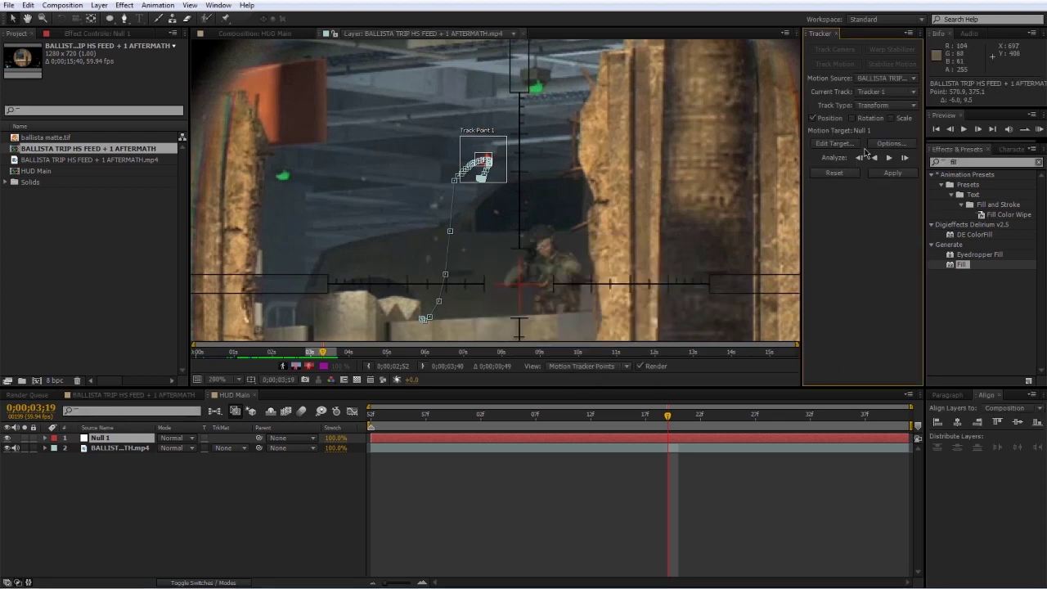
Apply the tracked X and Y motion to Null 1, preview it, and begin a new solid with Ctrl+Y.
click(892, 174)
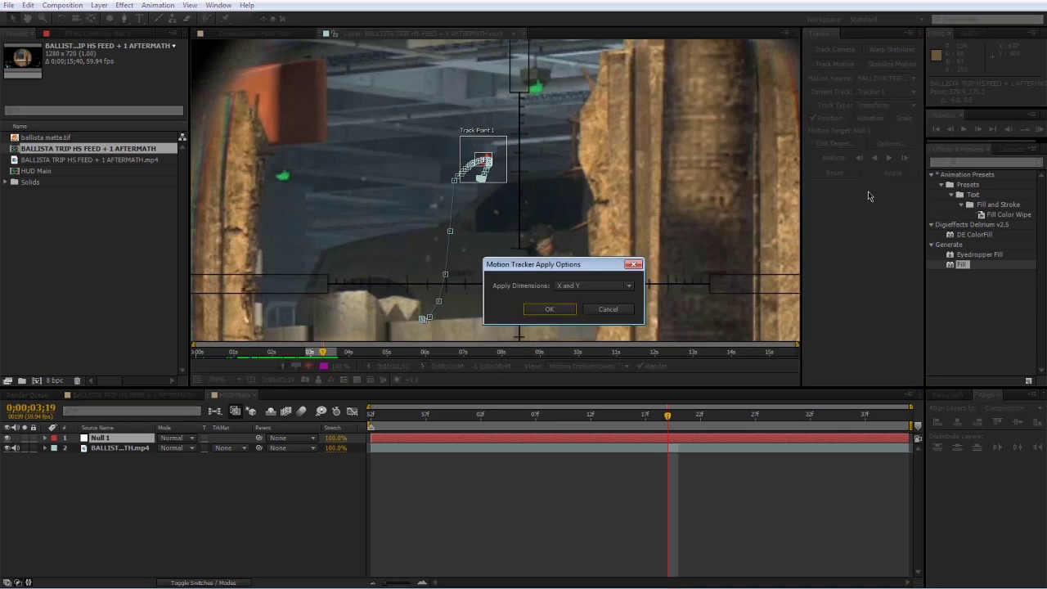
click(548, 310)
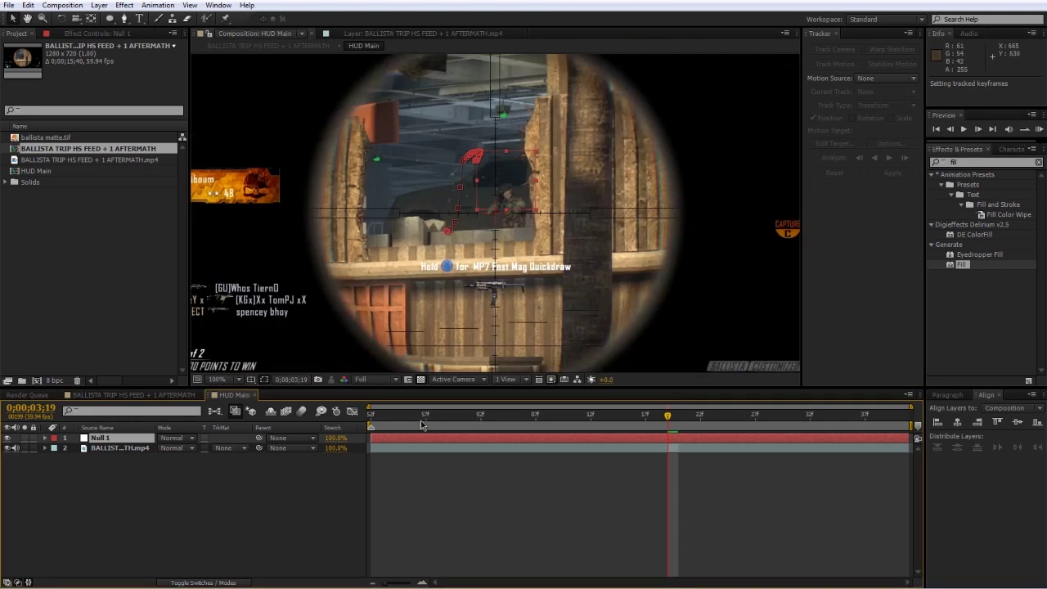
click(395, 416)
drag(413, 420, 370, 450)
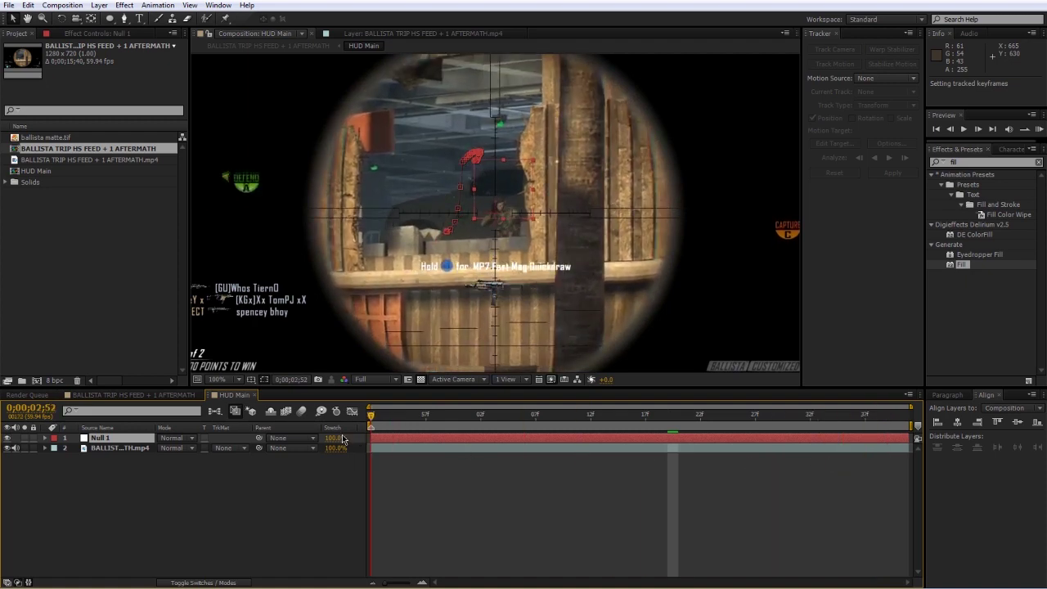
click(836, 35)
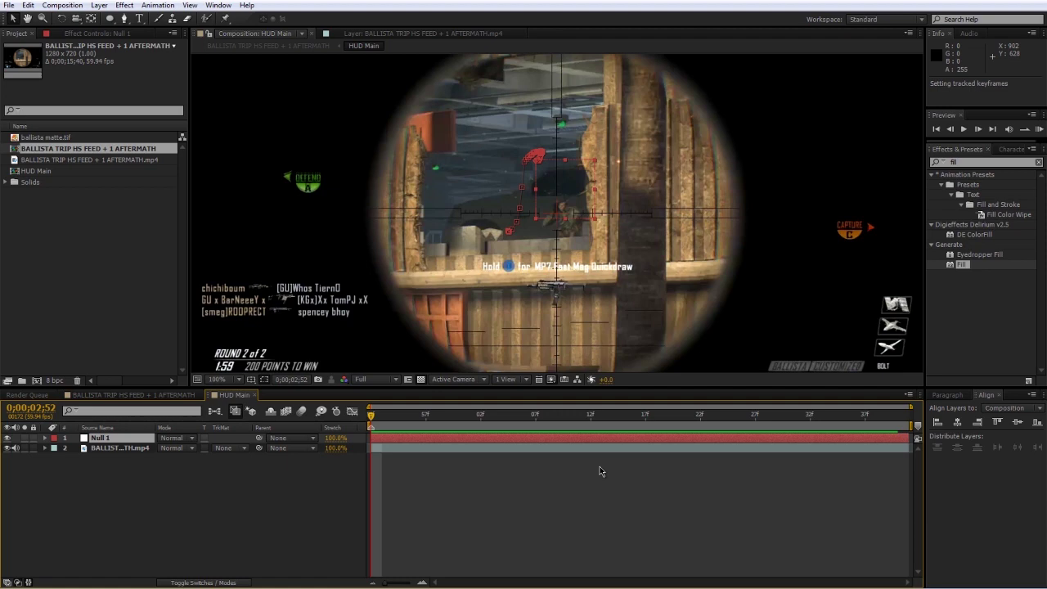
key(ctrl+y)
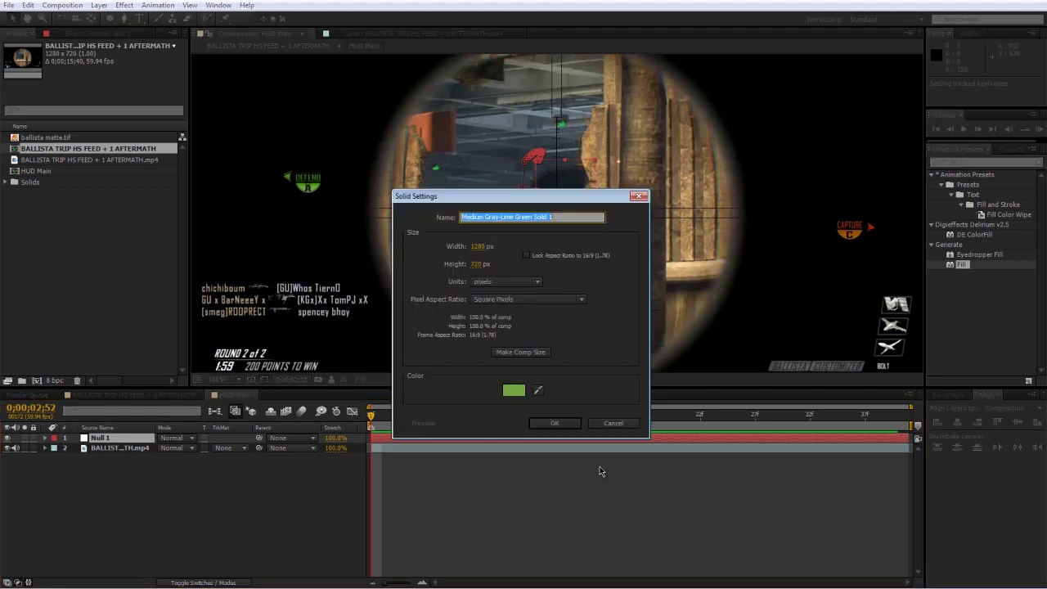
Give the new solid a bright red colour and create it as Red Solid 1.
click(513, 390)
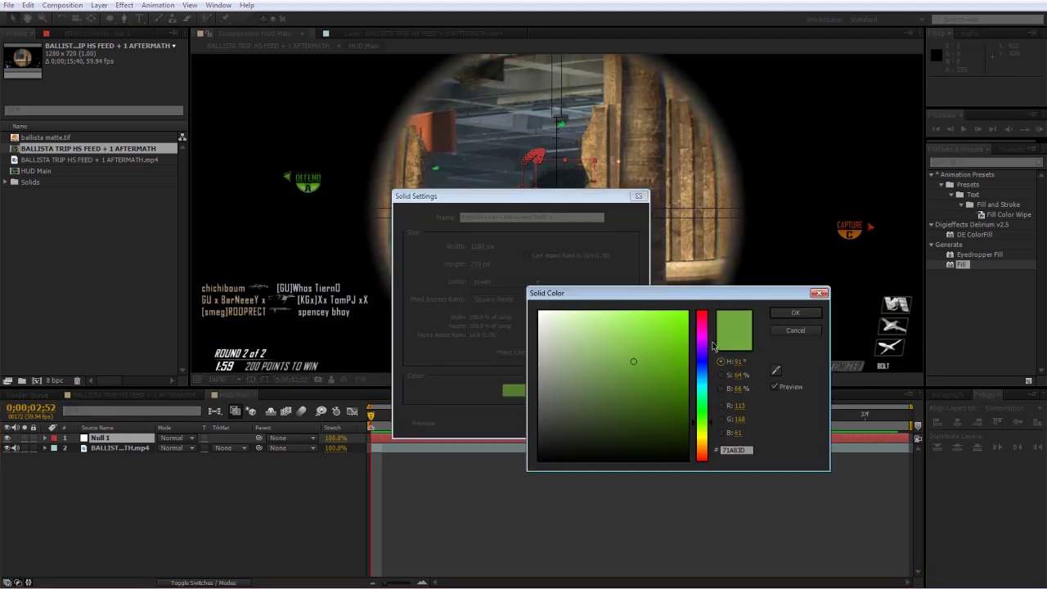
drag(706, 340, 705, 277)
click(686, 311)
click(795, 313)
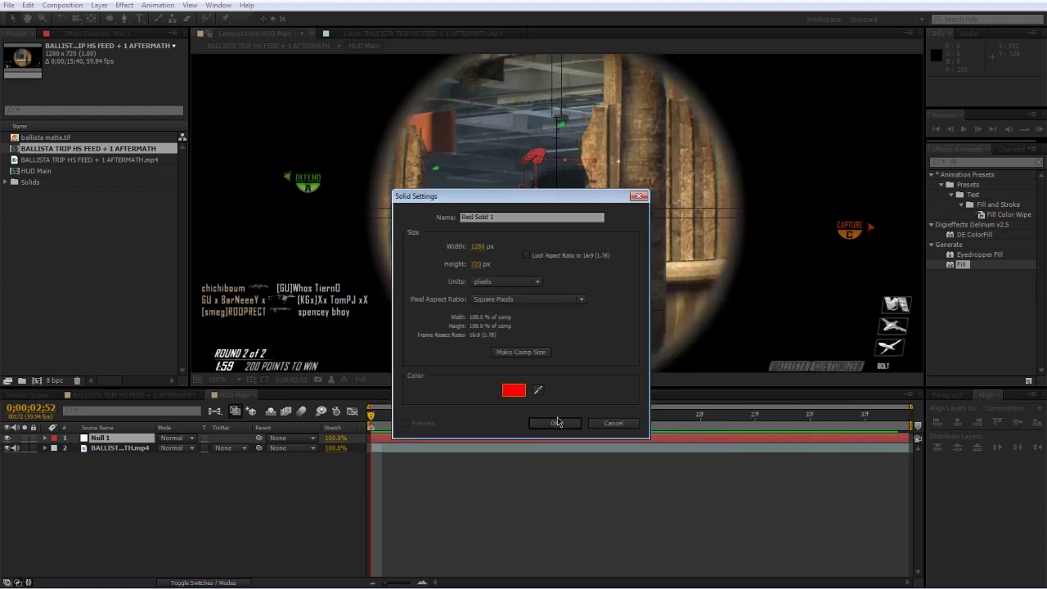
click(555, 423)
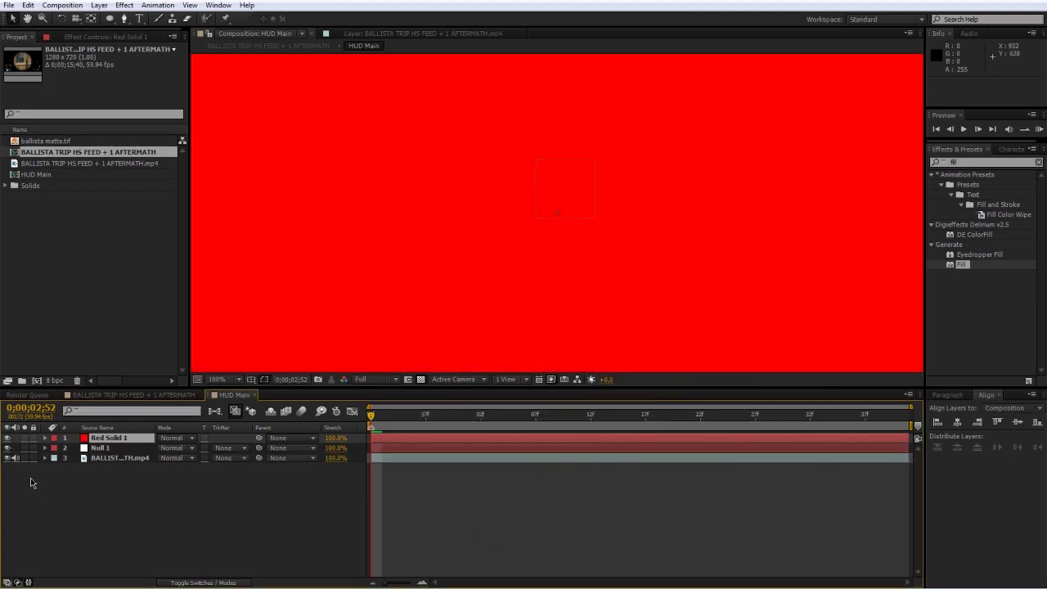
Hide Red Solid 1 so the footage shows, then select it in the timeline.
click(7, 438)
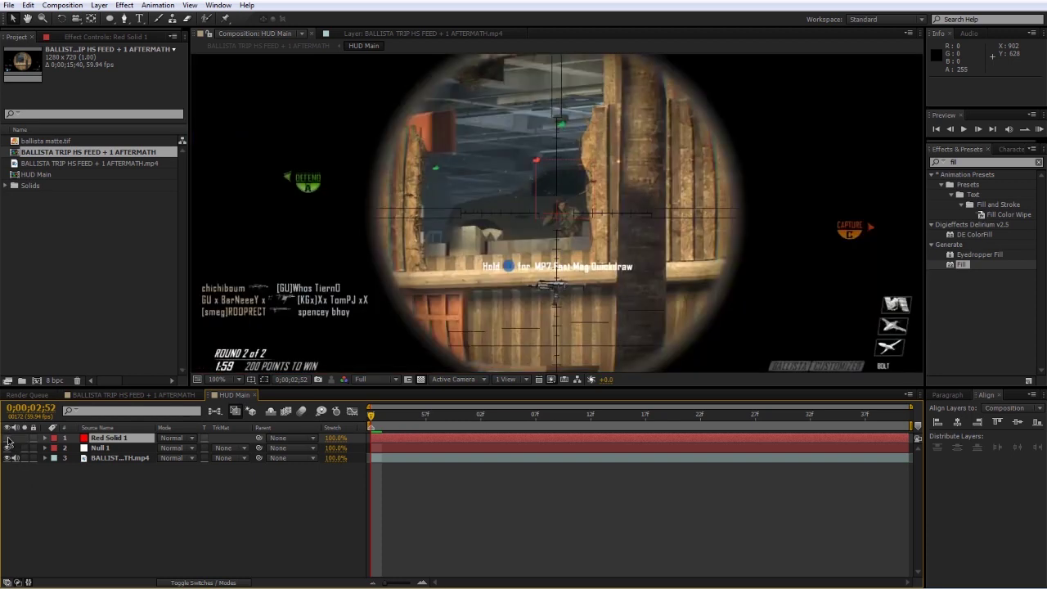
click(118, 480)
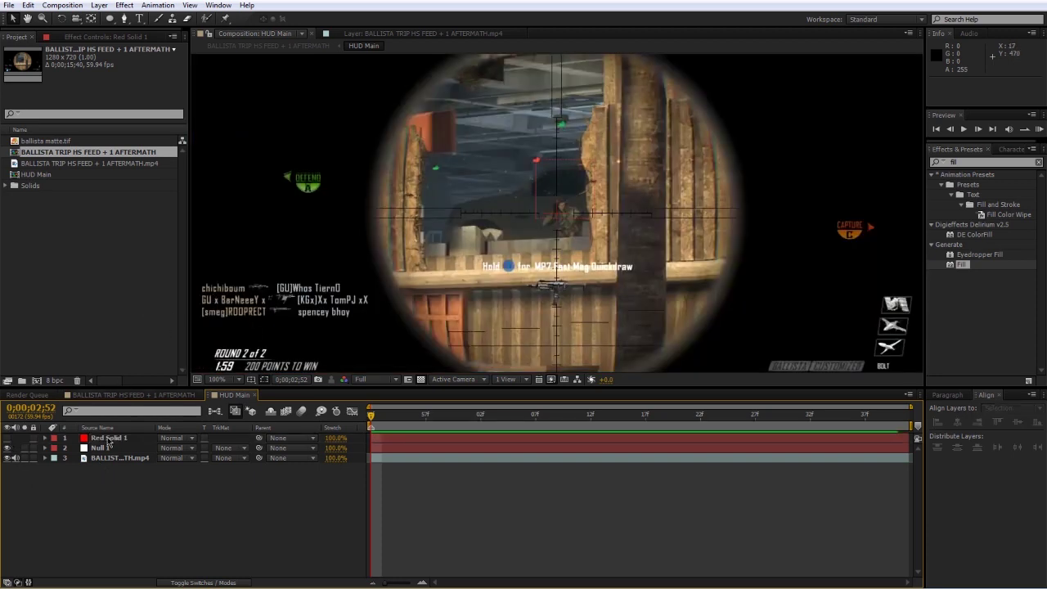
click(103, 441)
Zoom in on the soldier at 0;00;03;06 and switch to the Pen tool.
click(123, 18)
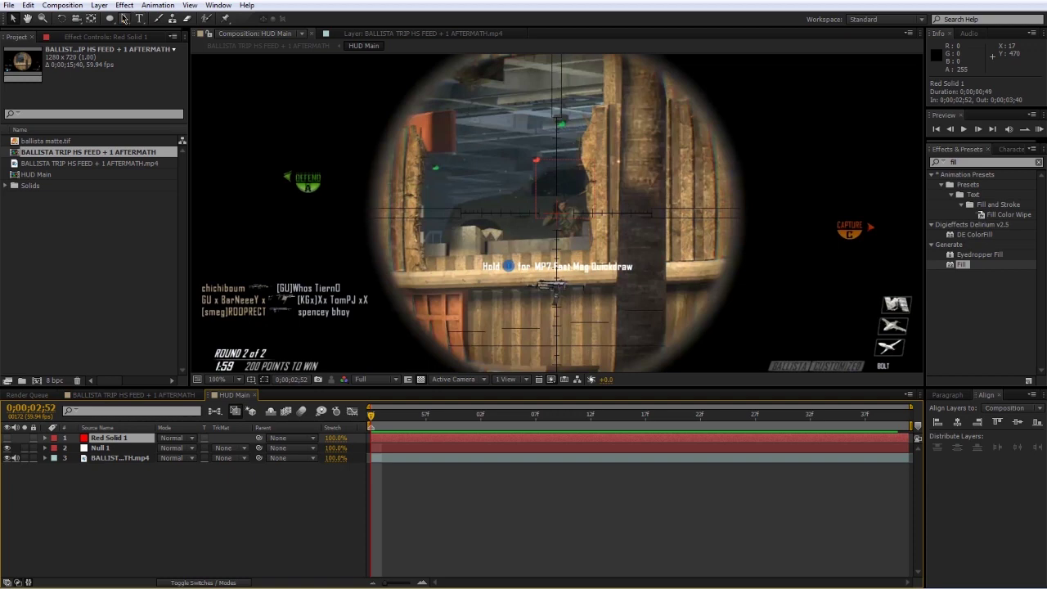
scroll(572, 213, up, 3)
drag(574, 213, 550, 231)
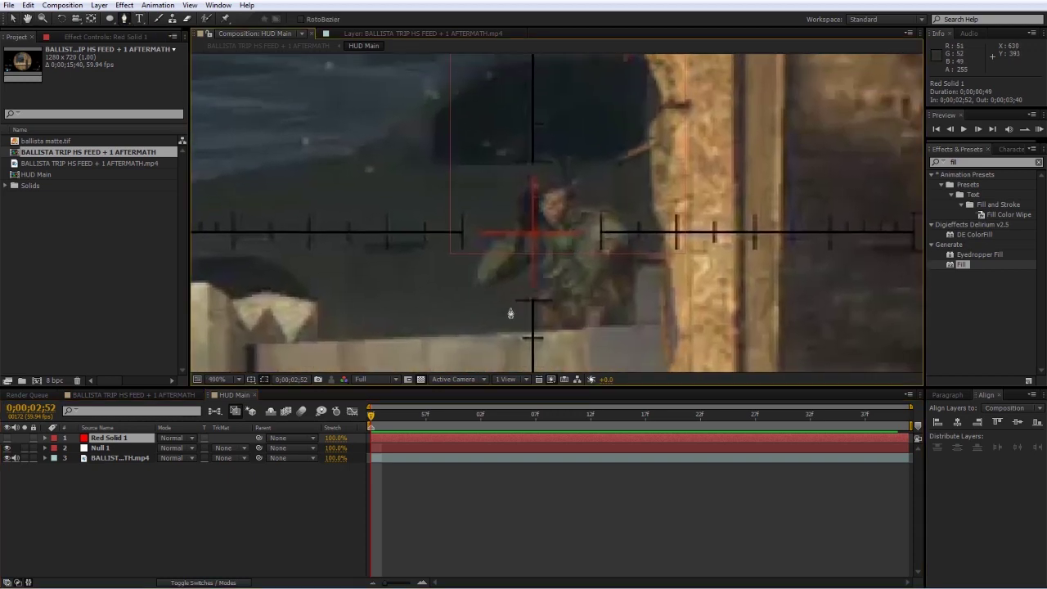
drag(437, 424, 524, 419)
scroll(589, 269, up, 1)
drag(589, 269, 509, 171)
key(g)
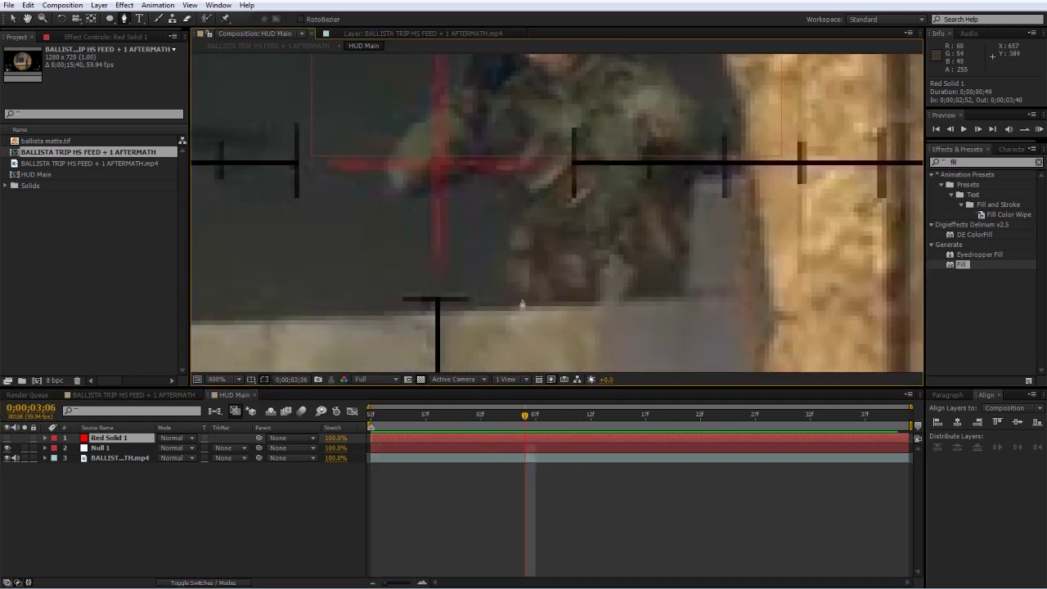
Place mask points from the soldier's lower edge, along his arm, and up his side.
click(510, 307)
click(507, 281)
click(508, 245)
click(514, 185)
click(481, 174)
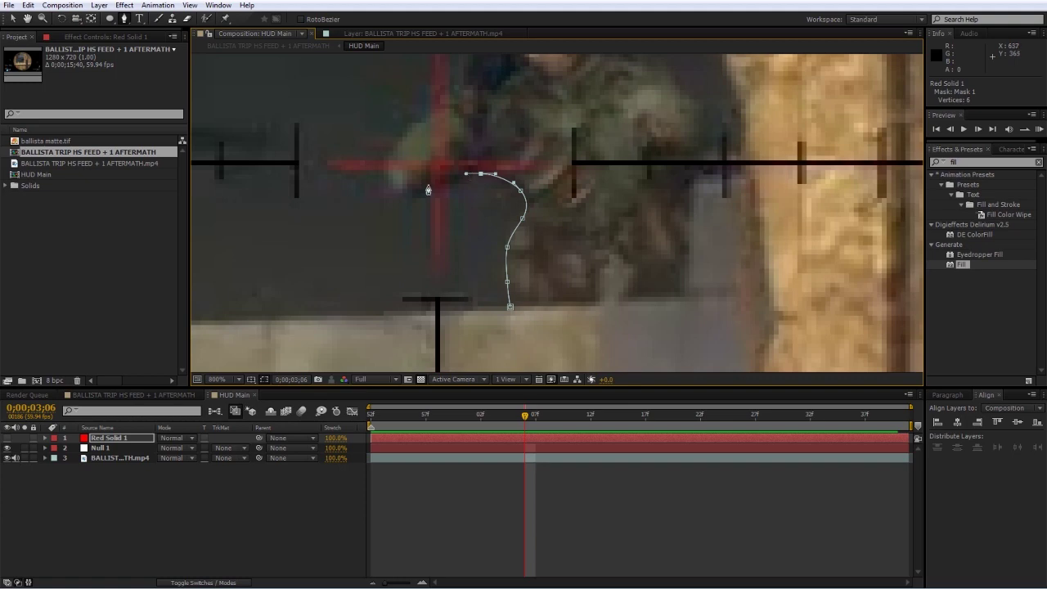
click(384, 175)
click(399, 137)
click(427, 117)
click(443, 93)
drag(460, 81, 435, 224)
click(436, 208)
click(445, 177)
click(452, 152)
click(457, 131)
click(469, 106)
Undo the stray point and continue the mask around the soldier's head and outline.
key(ctrl+z)
key(ctrl+z)
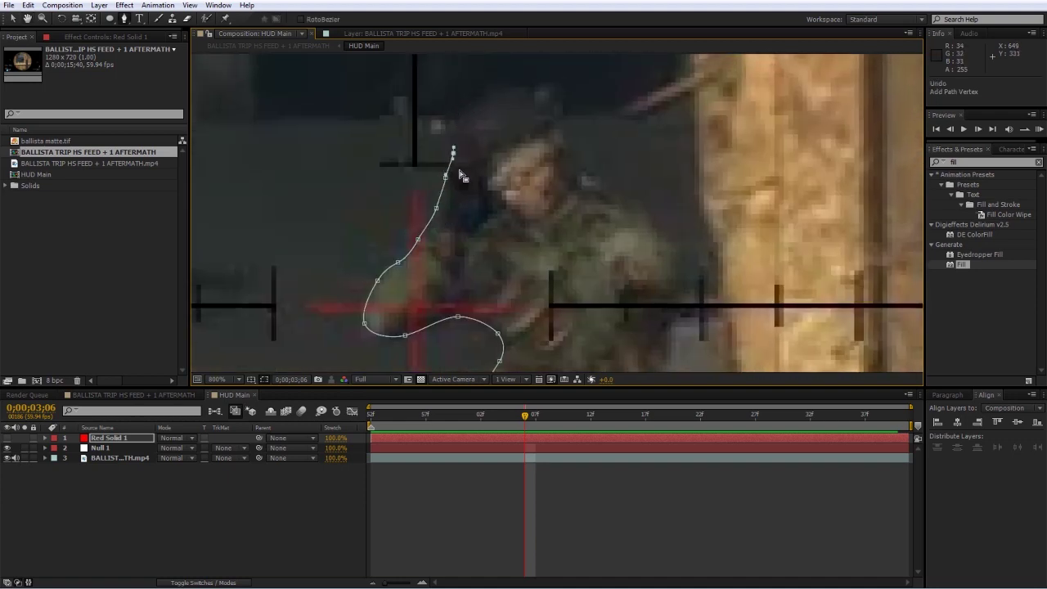
key(period)
drag(353, 85, 441, 211)
click(447, 169)
click(480, 132)
click(528, 104)
click(575, 94)
click(655, 154)
click(695, 270)
click(747, 309)
drag(746, 309, 489, 62)
click(615, 166)
Carry the mask down the soldier's back, close it at the start, and return to the Selection tool.
key(grave)
click(581, 394)
drag(593, 513, 614, 374)
click(580, 497)
click(233, 518)
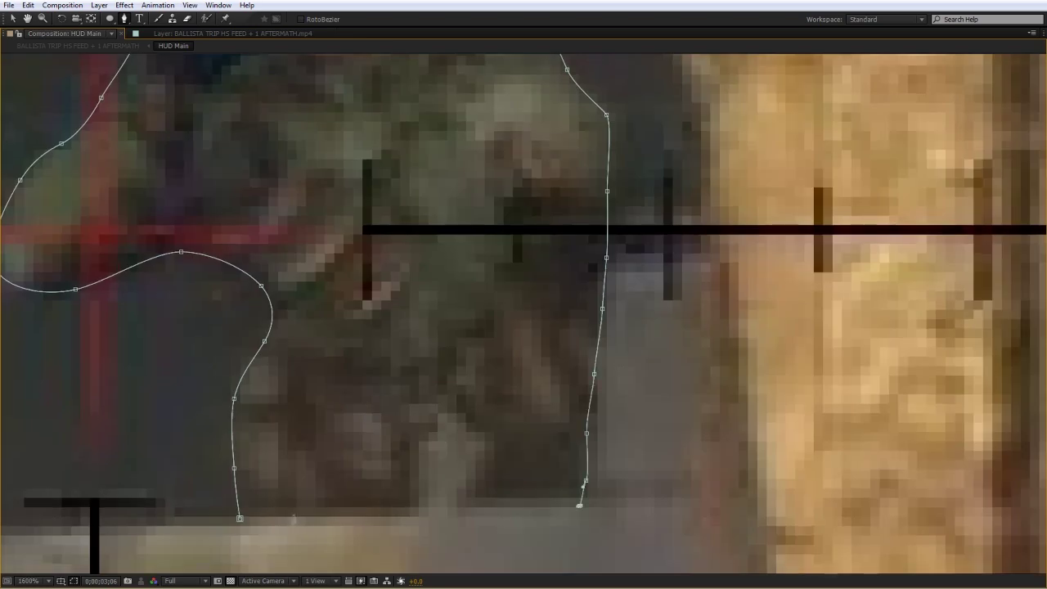
key(grave)
key(comma)
key(comma)
key(v)
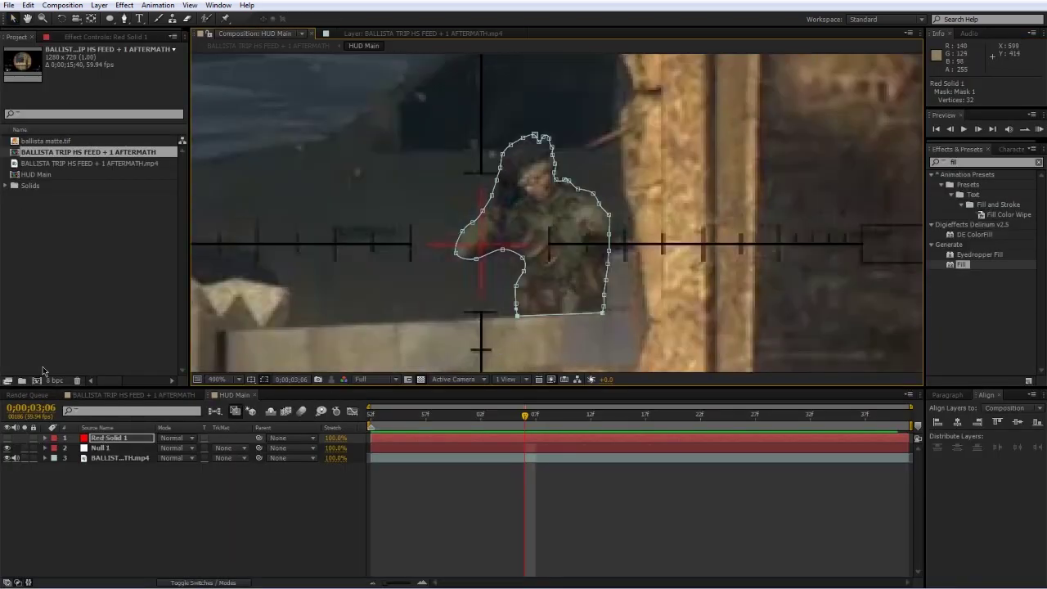
Show Red Solid 1 to check the red-filled mask at 200%, then hide it again.
click(8, 440)
click(434, 512)
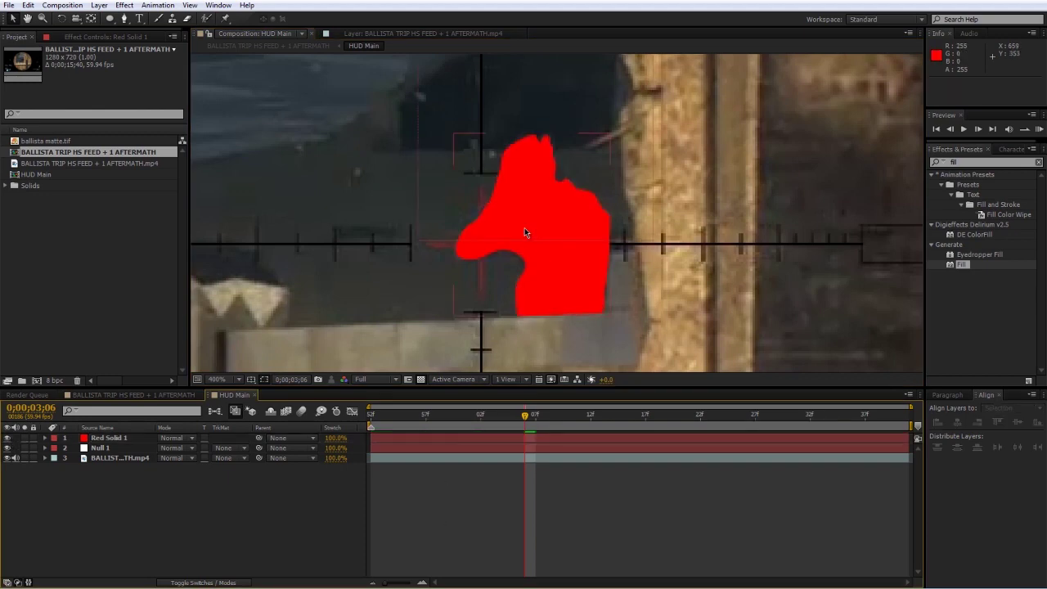
key(comma)
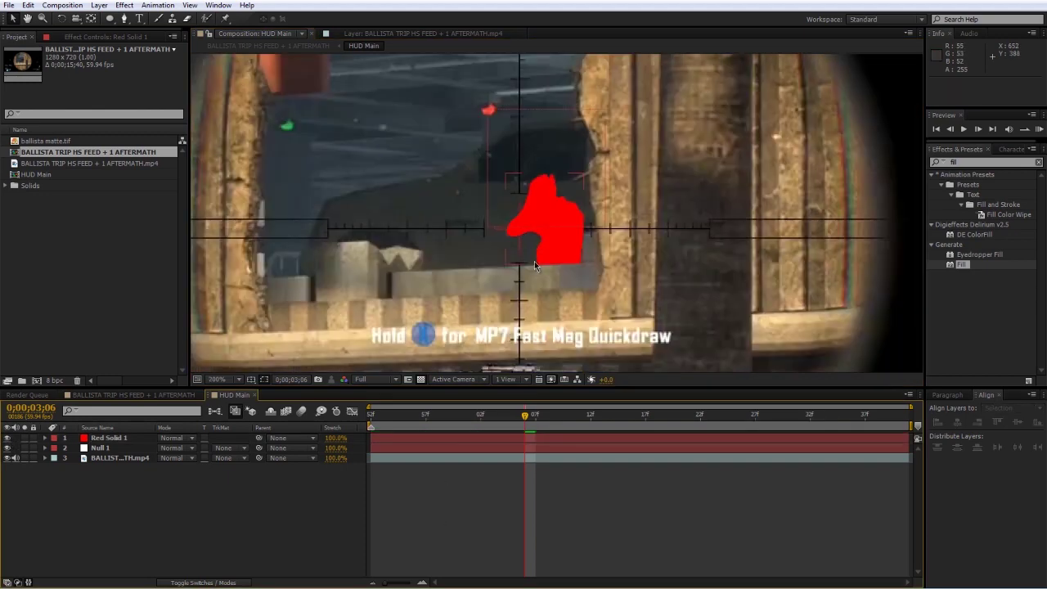
click(7, 438)
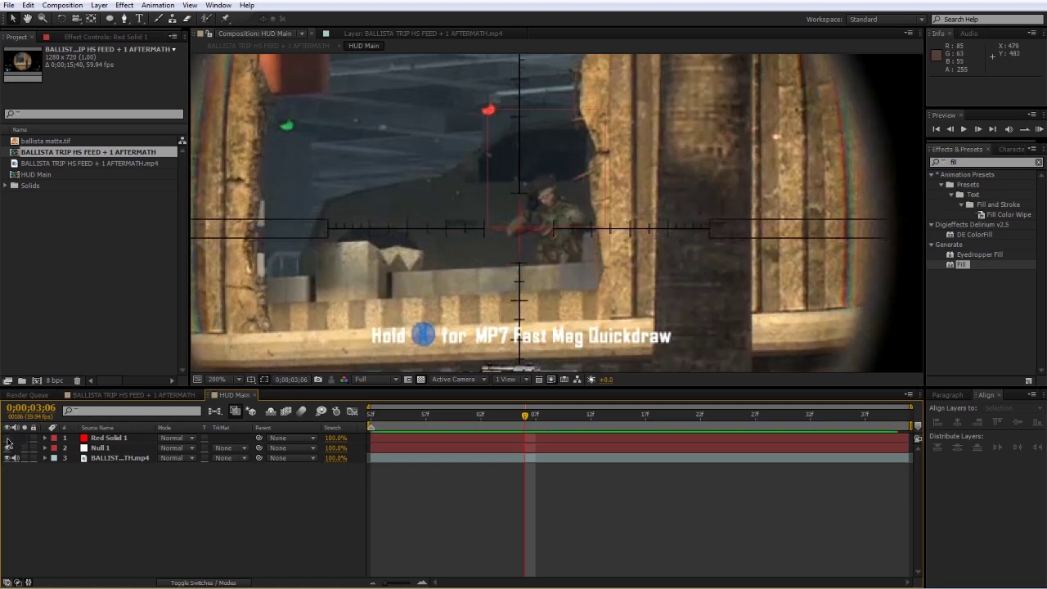
Reveal Red Solid 1's Mask 1 properties, zoom to 400%, and make the layer visible.
click(104, 439)
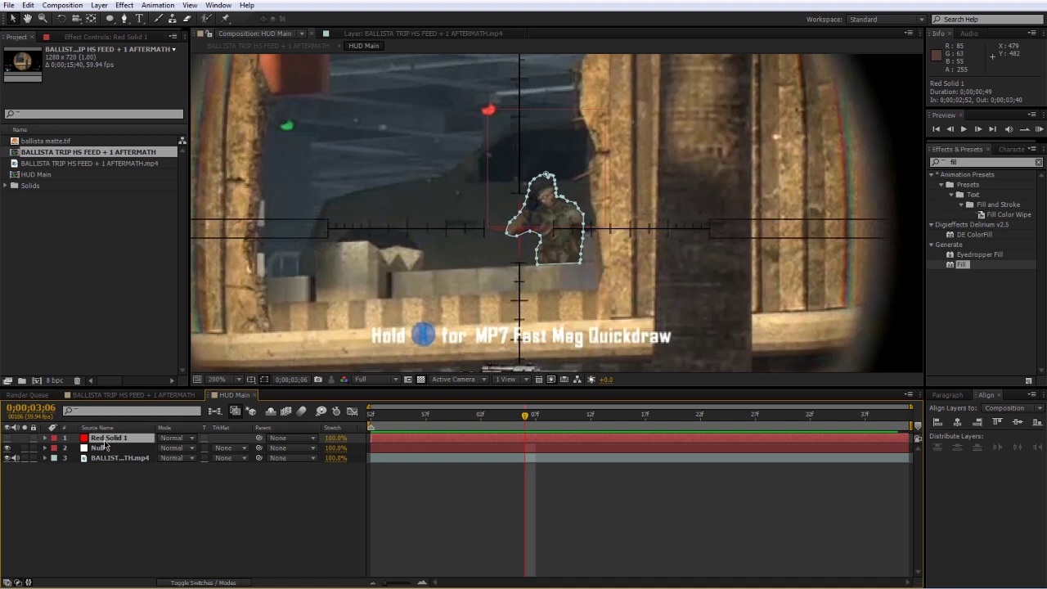
key(m)
key(m)
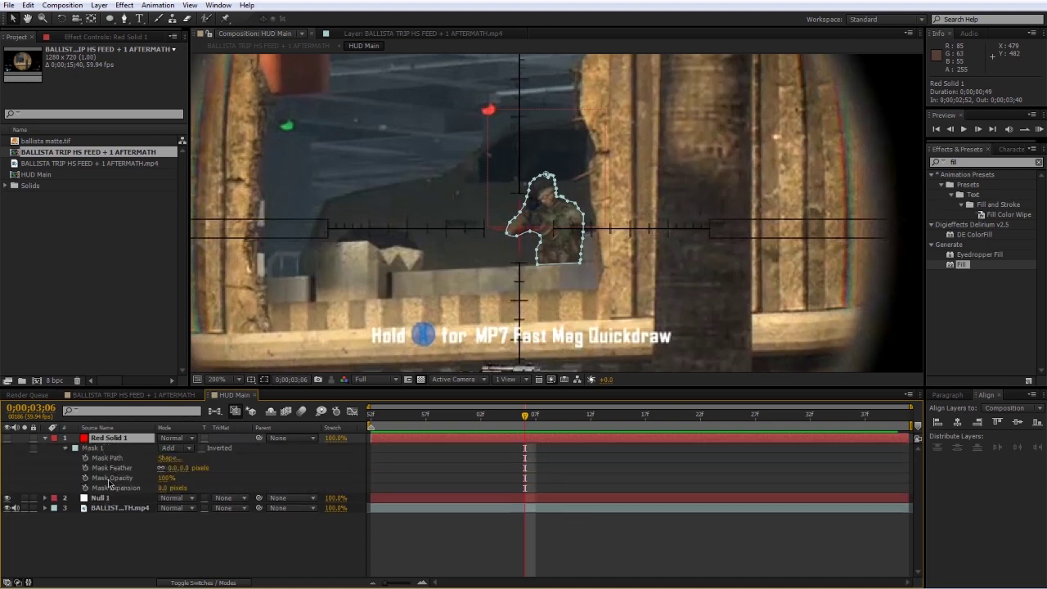
key(period)
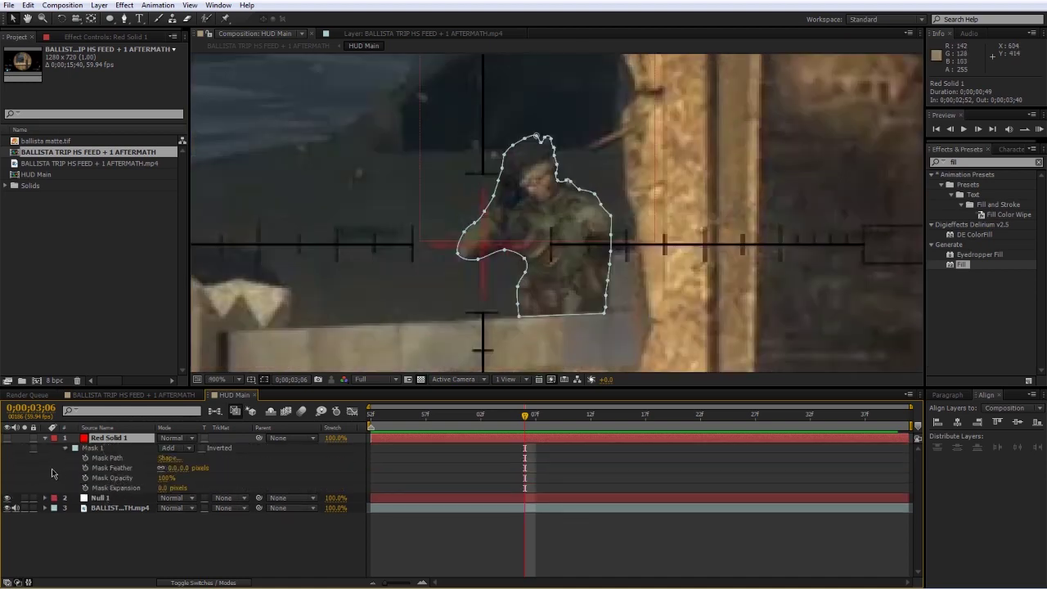
click(7, 439)
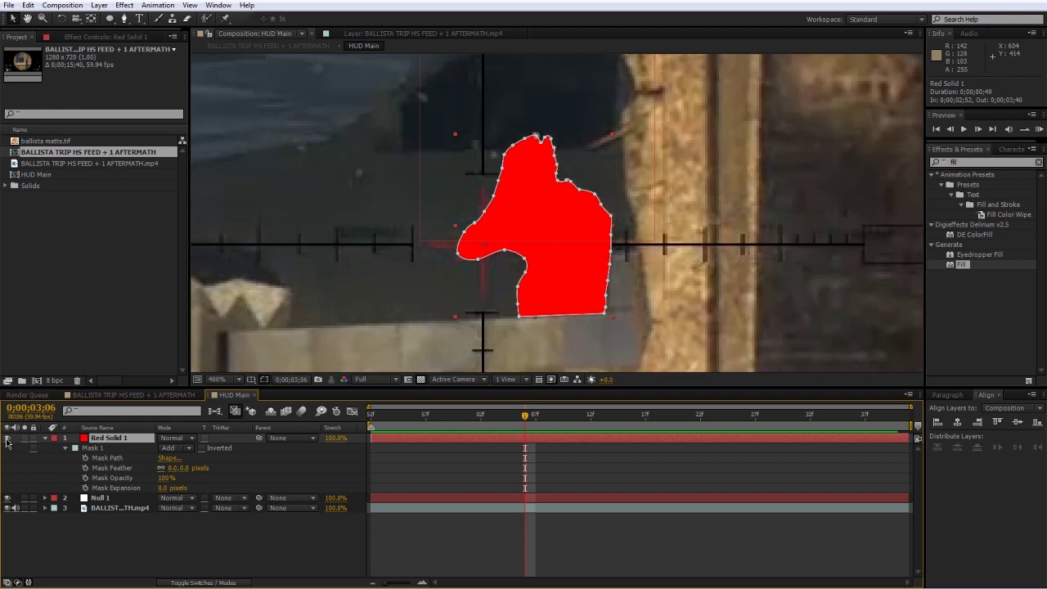
Set Mask 1's feather to 5 pixels and its expansion to -2 pixels.
click(171, 468)
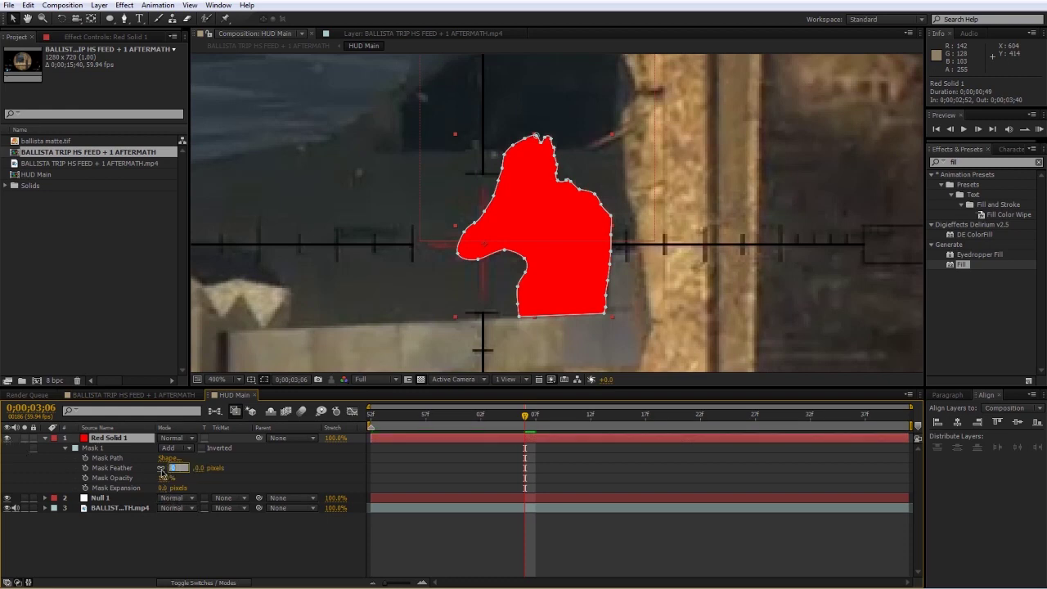
text(5)
key(Return)
click(161, 489)
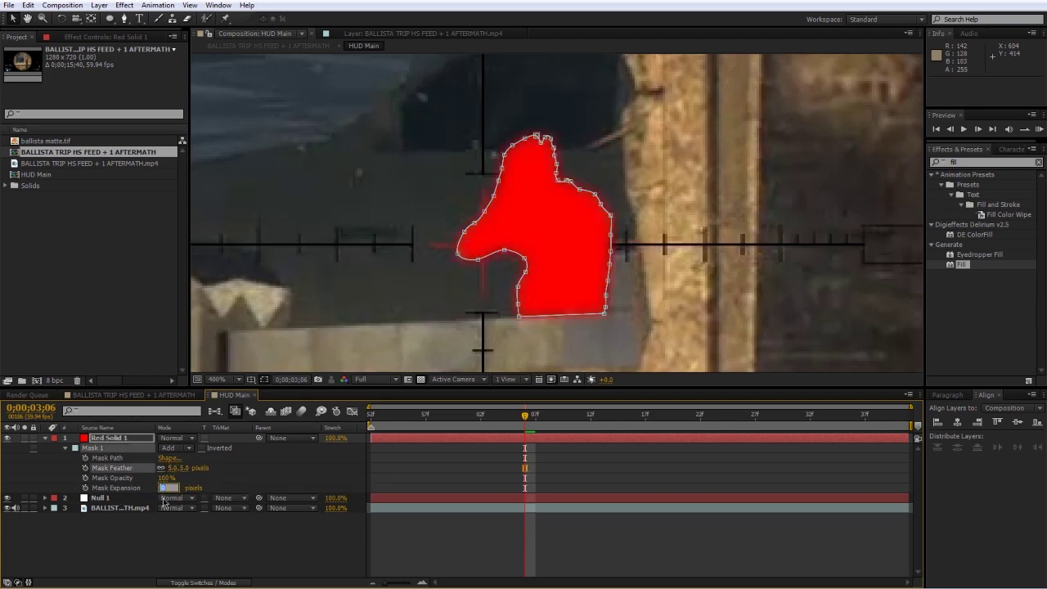
key(Return)
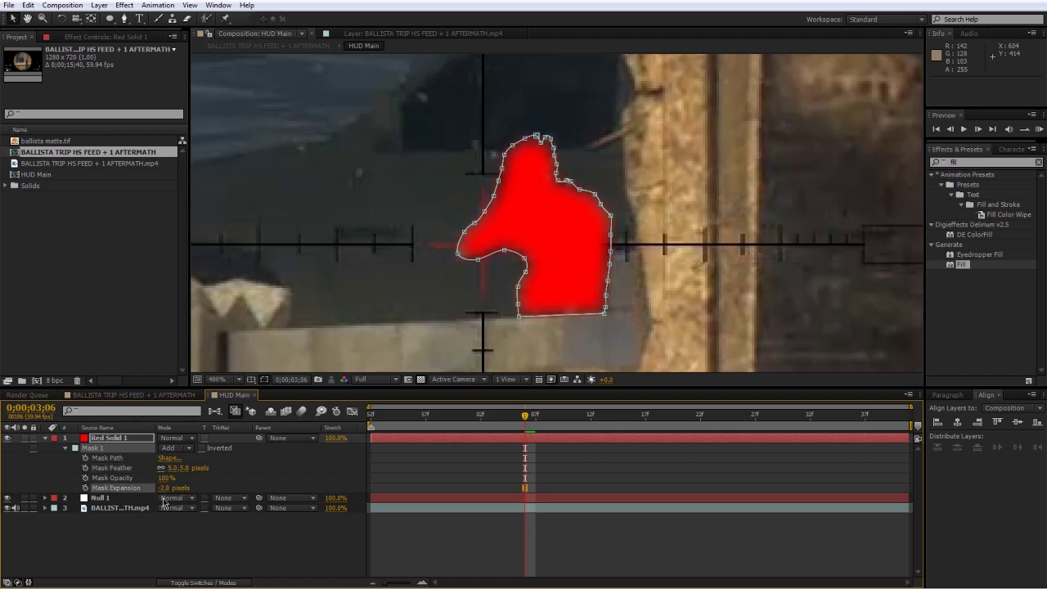
click(504, 538)
Reselect Red Solid 1 and toggle the timeline columns to show the blending modes.
click(198, 451)
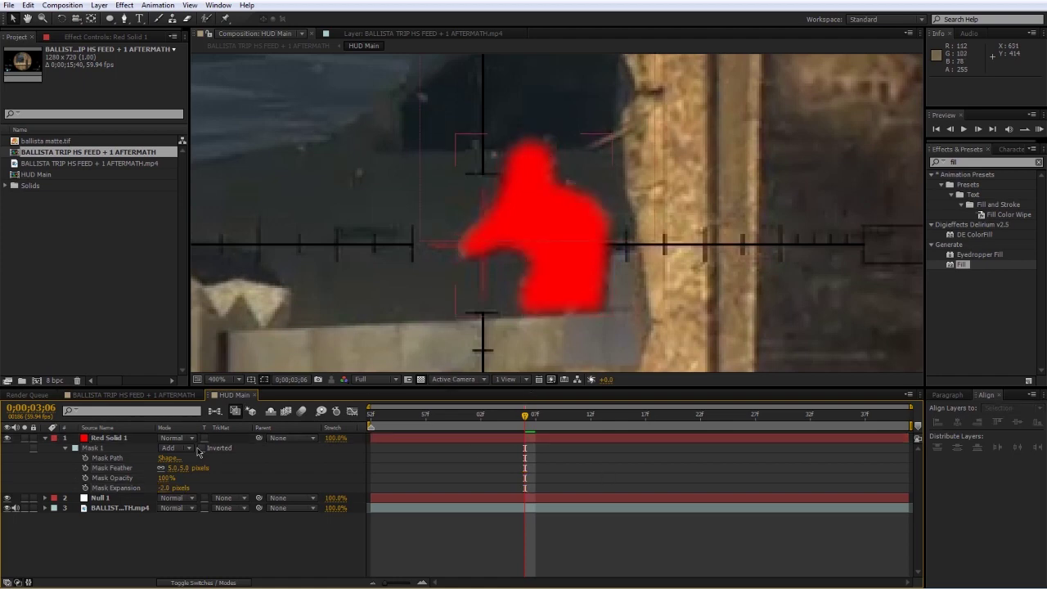
click(173, 439)
click(122, 547)
click(98, 443)
click(170, 442)
click(135, 545)
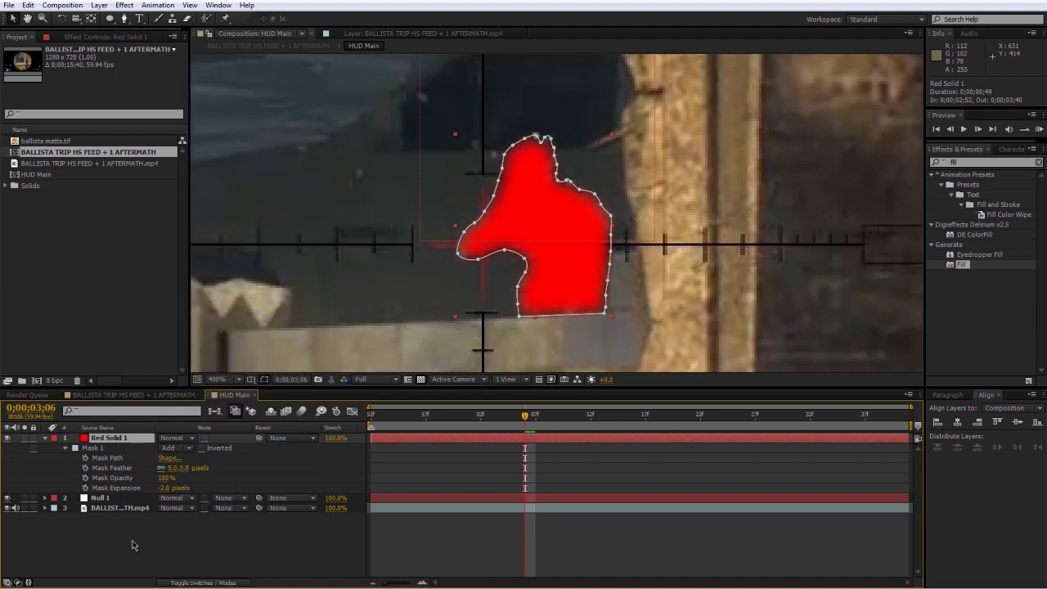
click(202, 582)
click(202, 582)
click(202, 582)
click(202, 582)
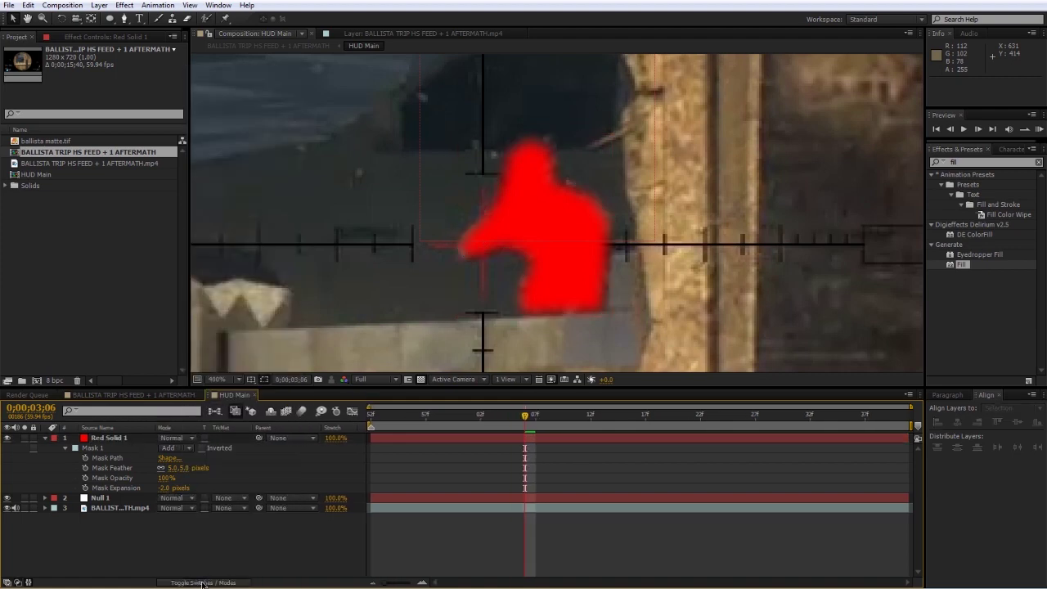
Set Red Solid 1's blending mode to Add and its opacity to 30%.
click(168, 442)
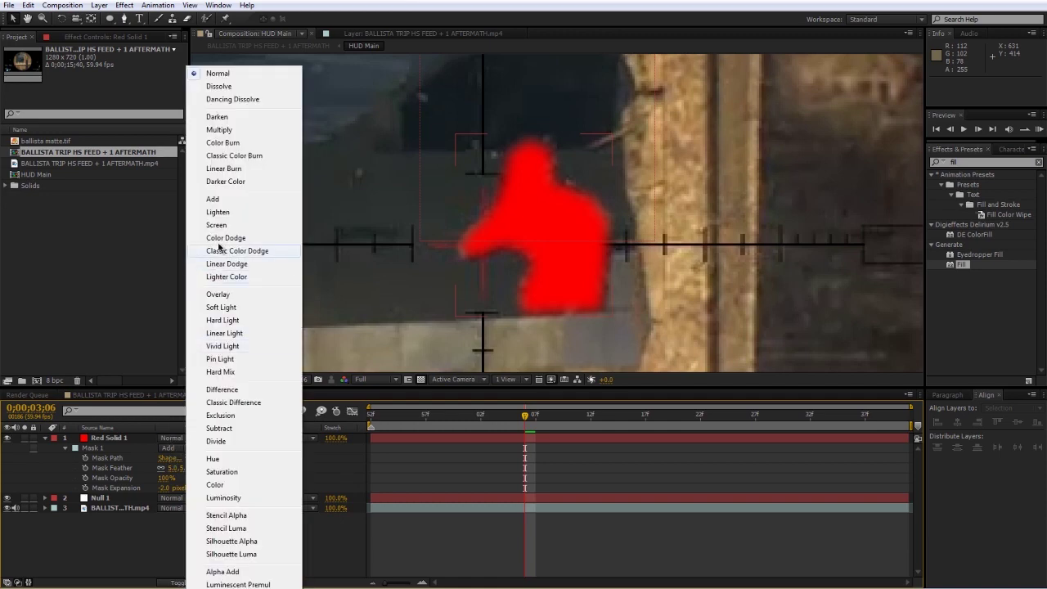
click(225, 199)
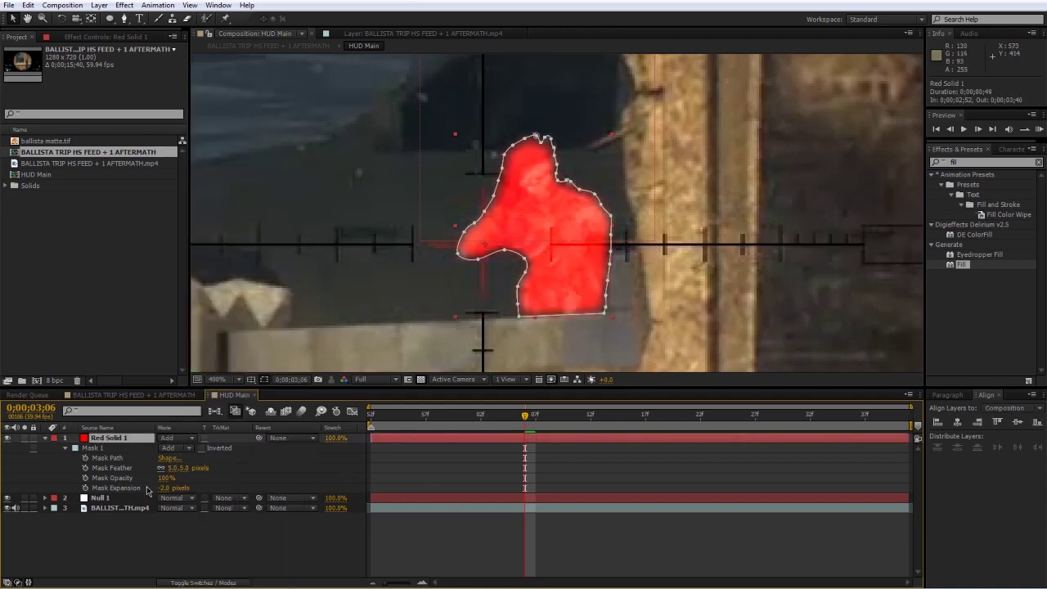
key(t)
click(168, 447)
text(3)
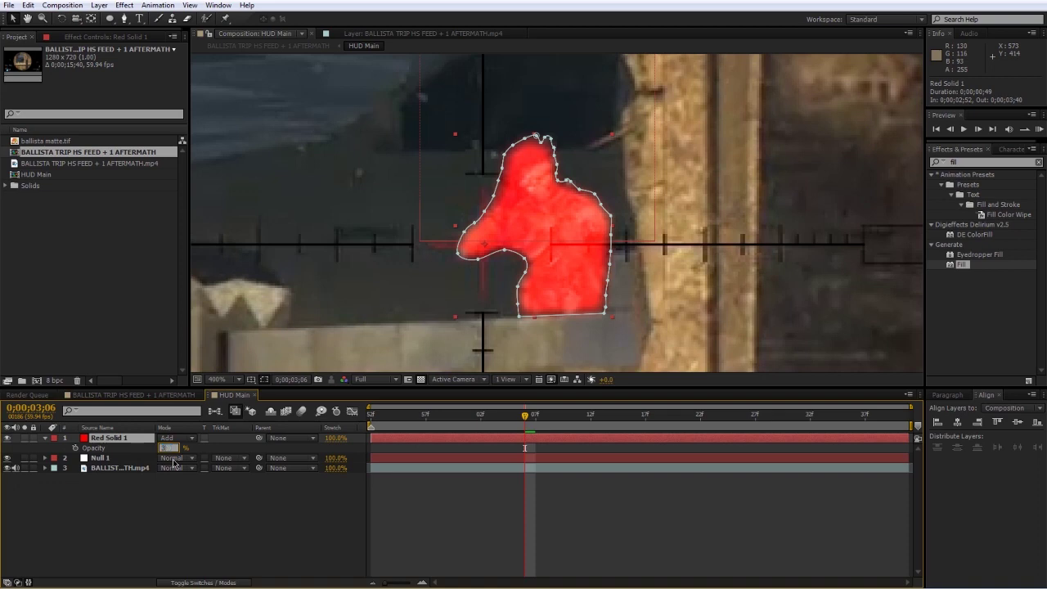
text(0)
key(Return)
click(437, 249)
scroll(437, 250, down, 4)
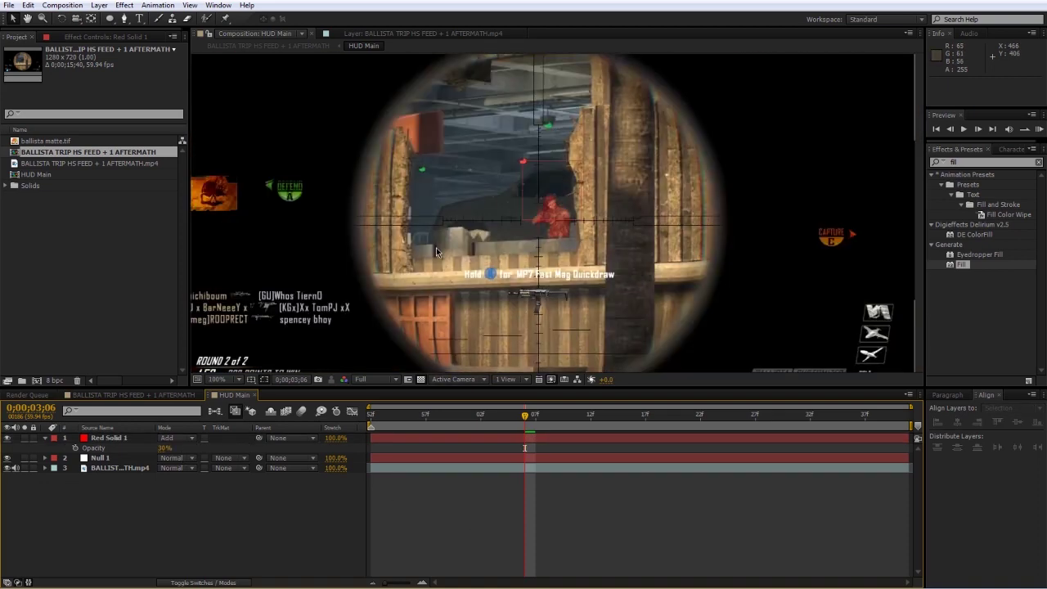